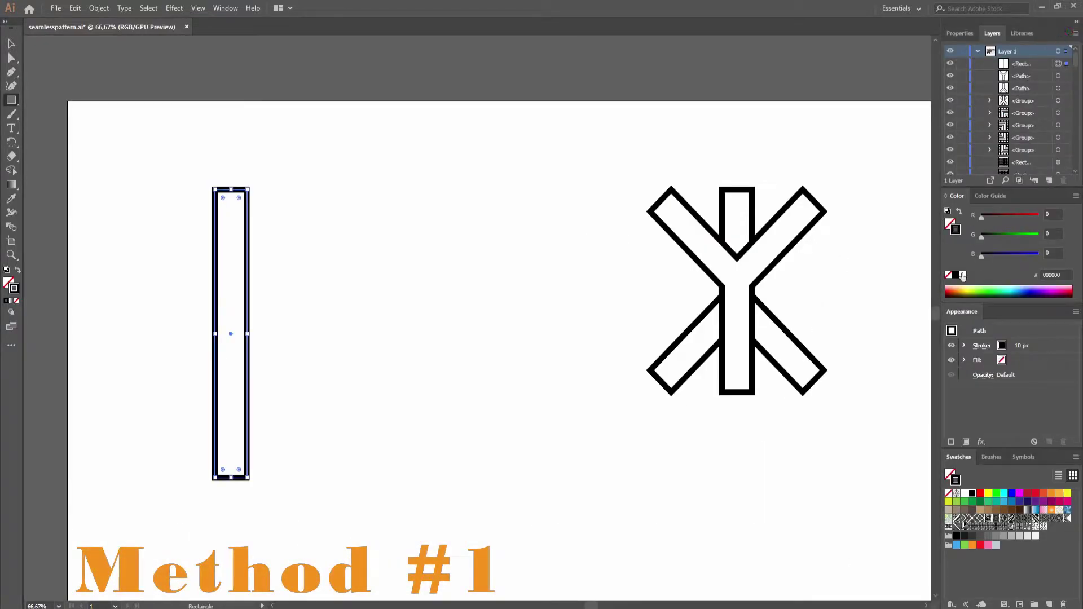
Paste two copies of the tall rectangle with the 10 px stroke in place directly in front of it.
left_click(1022, 346)
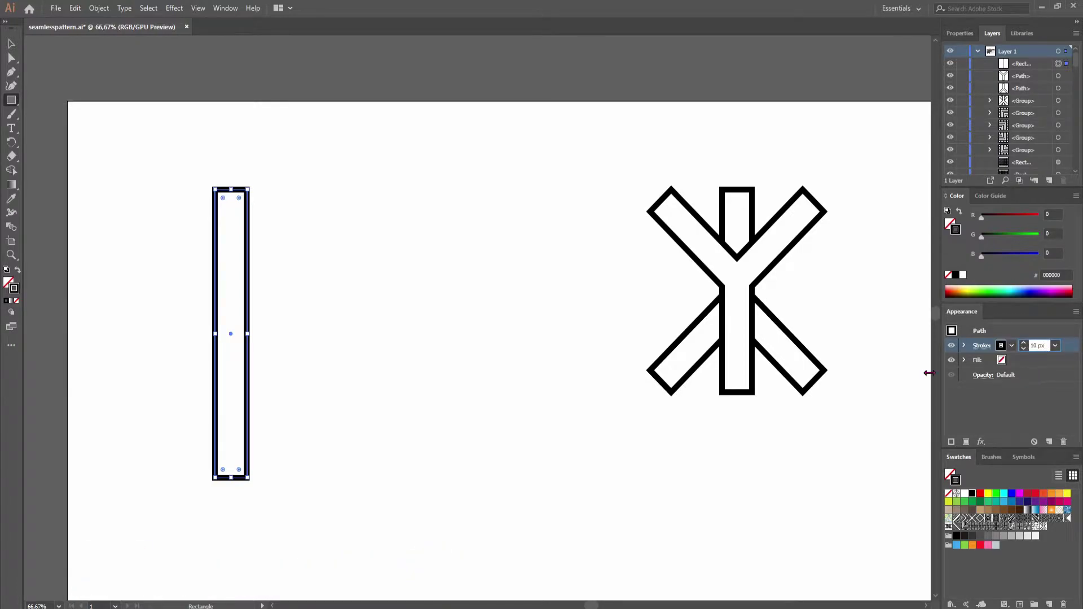
left_click(11, 44)
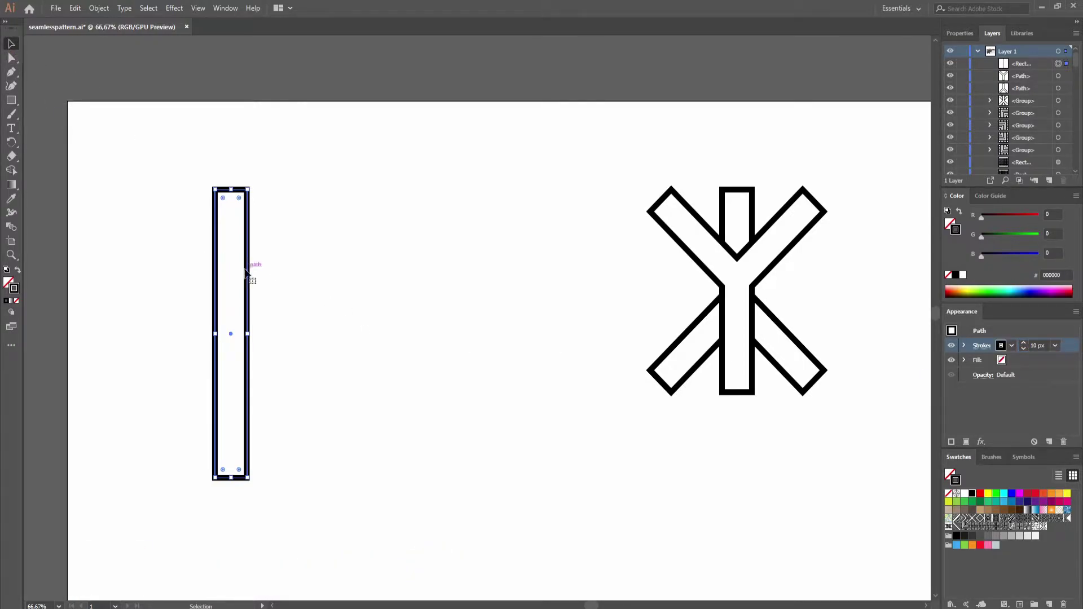
key("a")
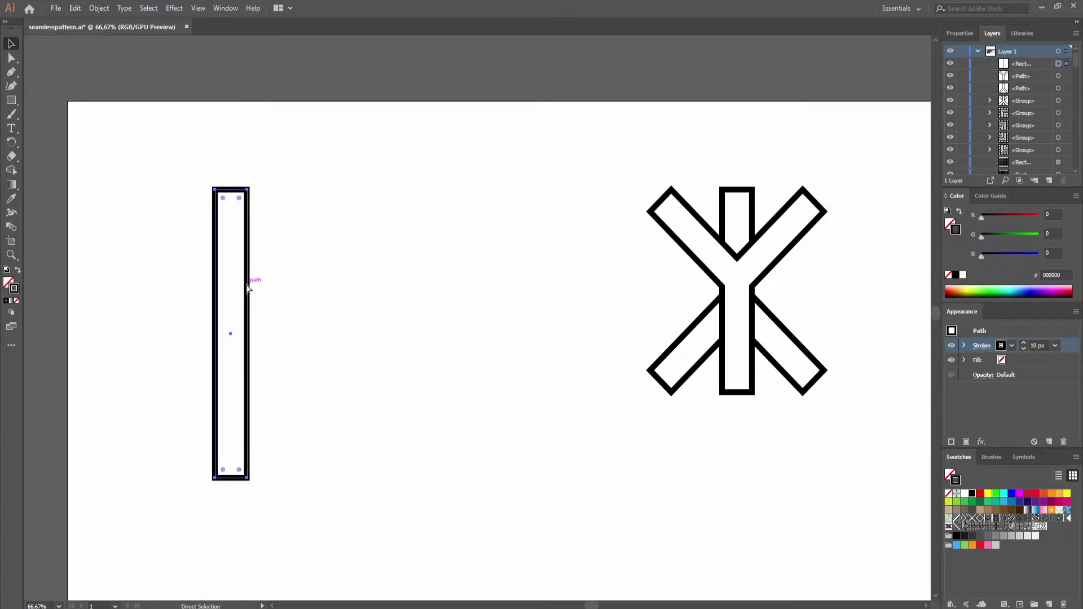
key("ctrl+c")
key("ctrl+f")
key("ctrl+f")
Rotate the two rectangle copies about 45° in opposite directions so all three bars cross at their shared centre.
key("v")
left_click_drag(251, 188, 309, 406)
left_click(250, 214)
left_click_drag(255, 185, 306, 266)
left_click_drag(216, 317, 166, 284)
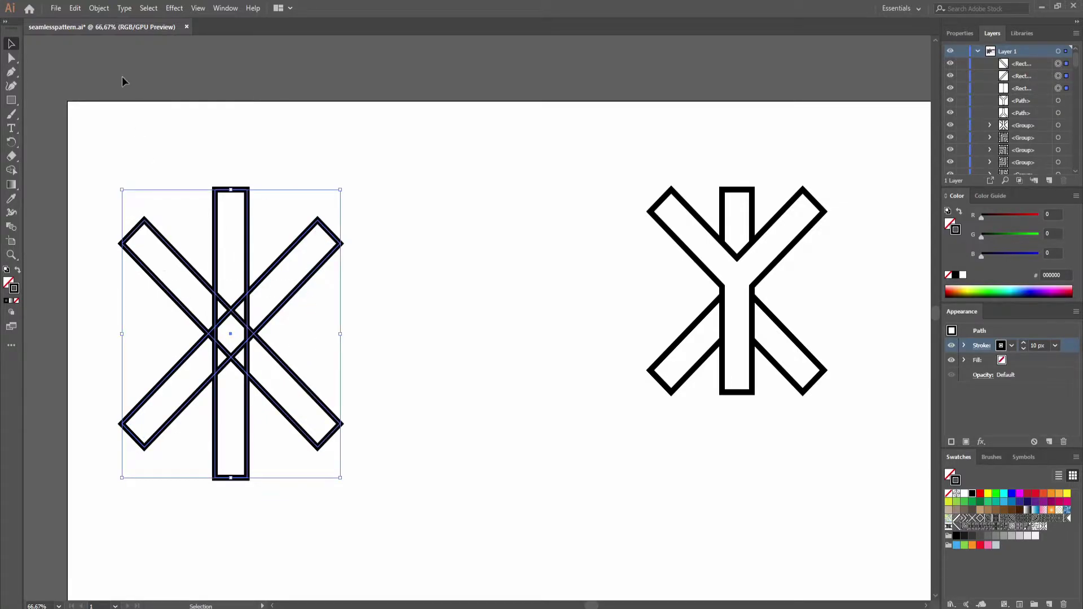
Expand the three crossing bars so their strokes become filled shapes.
left_click(93, 9)
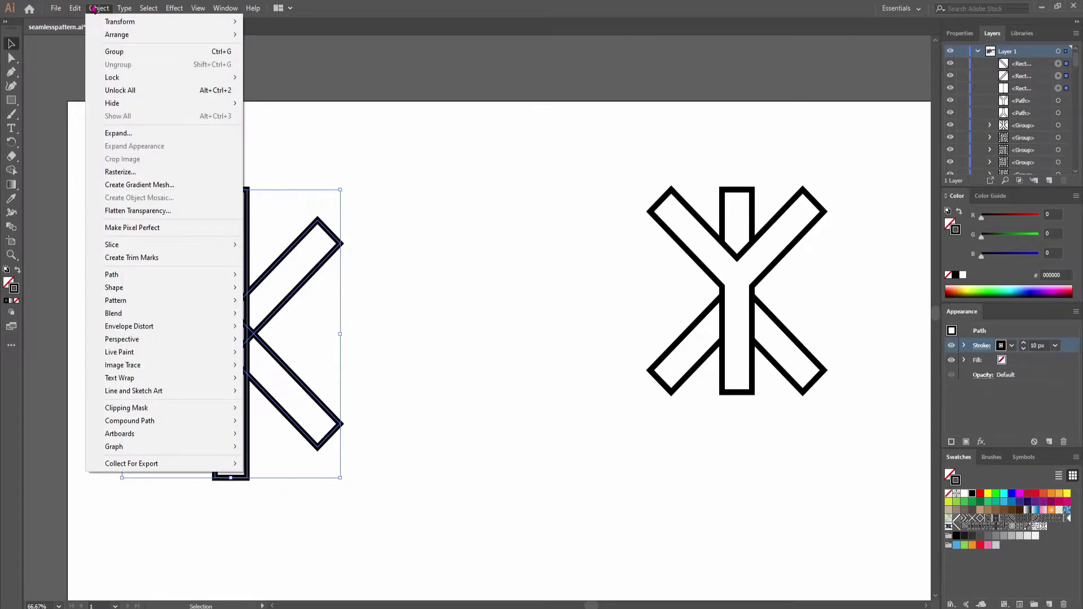
left_click(115, 133)
left_click(509, 375)
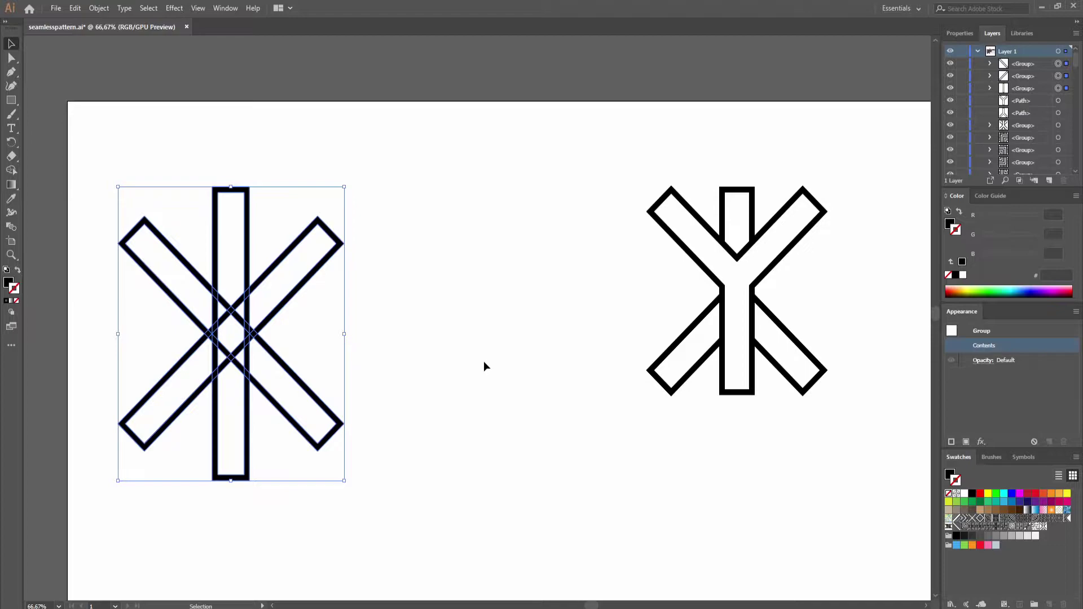
Reduce the crossing bars to an inverted Y with Shape Builder, and overlay a copy of it rotated 180°.
left_click(12, 170)
left_click_drag(187, 254, 150, 295)
left_click_drag(214, 419, 234, 421)
mouse_move(262, 322)
left_mouse_down()
mouse_move(259, 299)
mouse_move(228, 339)
left_mouse_up()
left_click_drag(233, 340, 256, 367)
left_click_drag(350, 182, 177, 423)
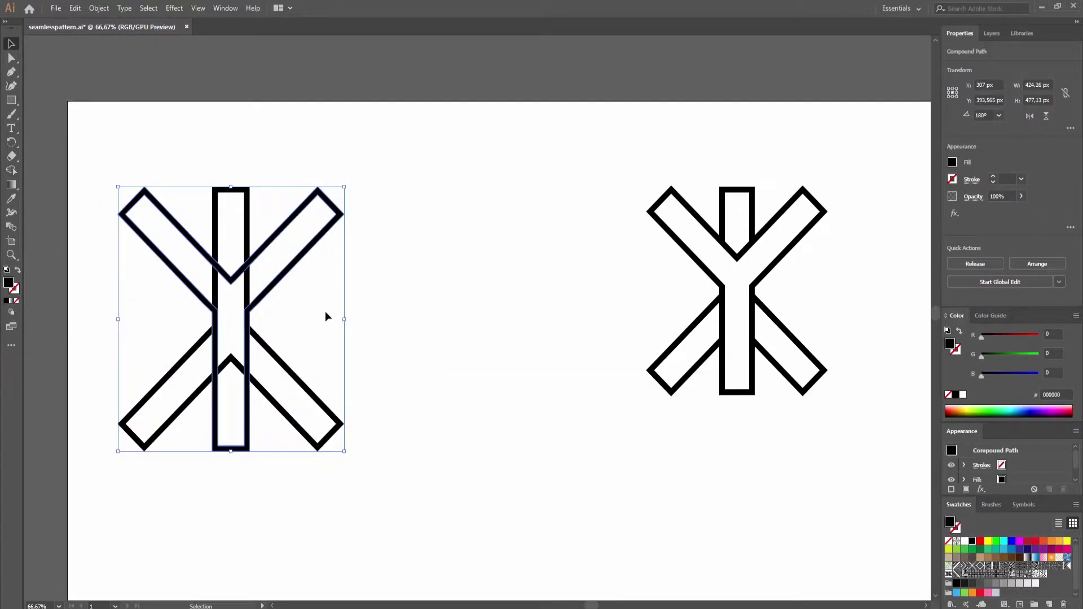
left_click(326, 333)
Remove the outlines inside the upright Y with Shape Builder so it passes in front of the inverted Y.
left_click_drag(414, 355, 176, 260)
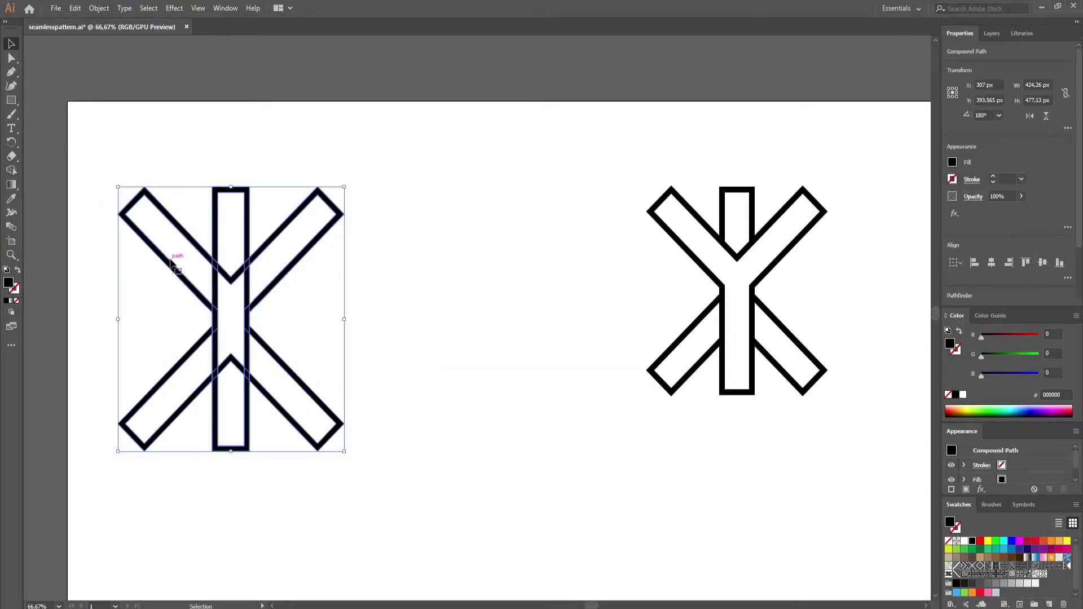
left_click(11, 169)
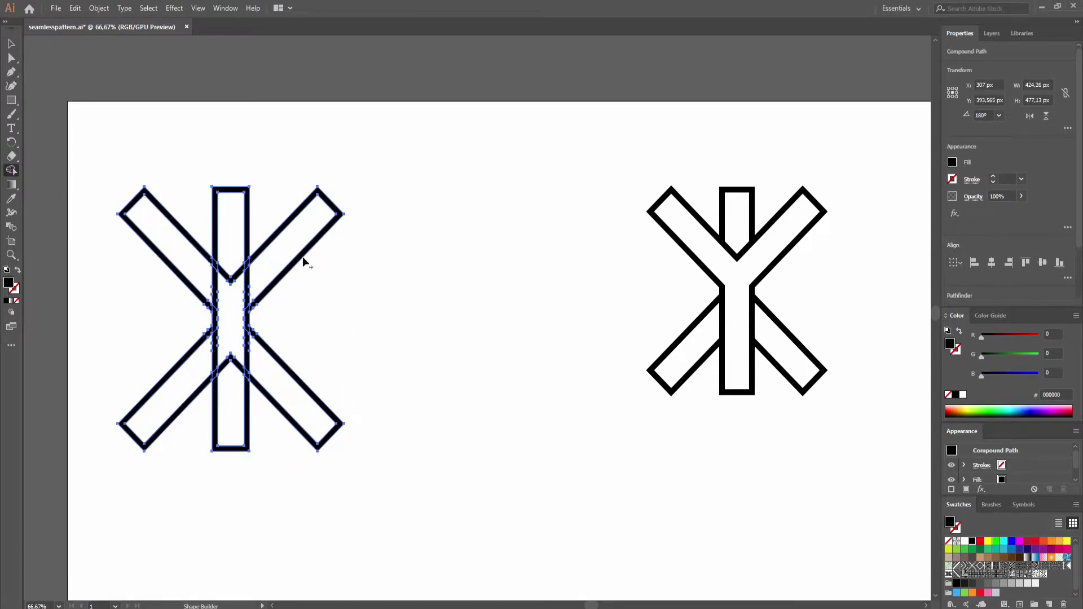
mouse_move(209, 279)
left_mouse_down()
mouse_move(215, 301)
mouse_move(239, 312)
left_mouse_up()
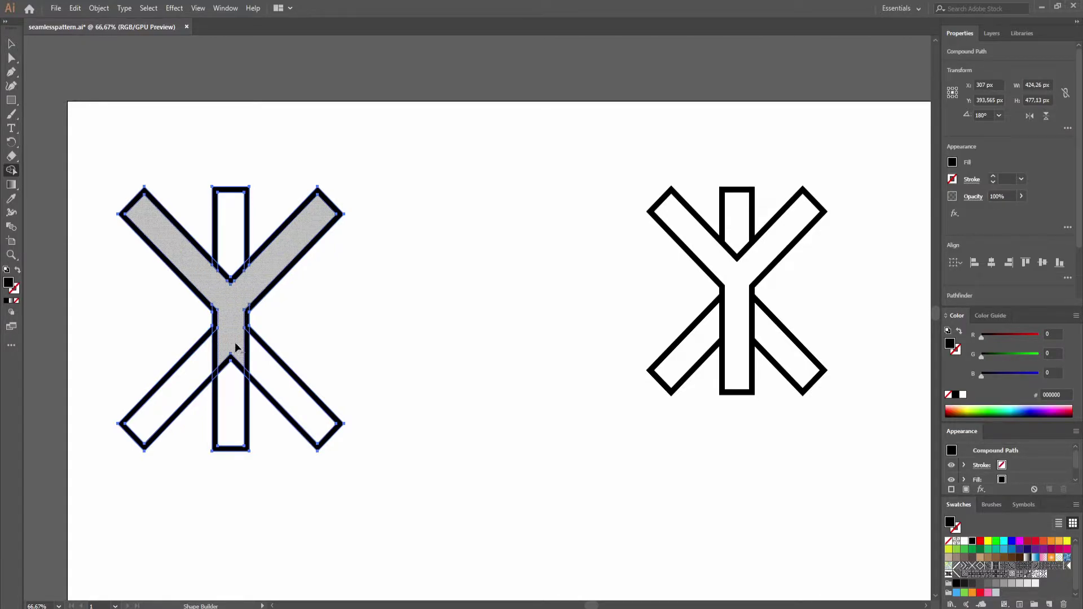
left_click_drag(233, 351, 225, 430)
key("v")
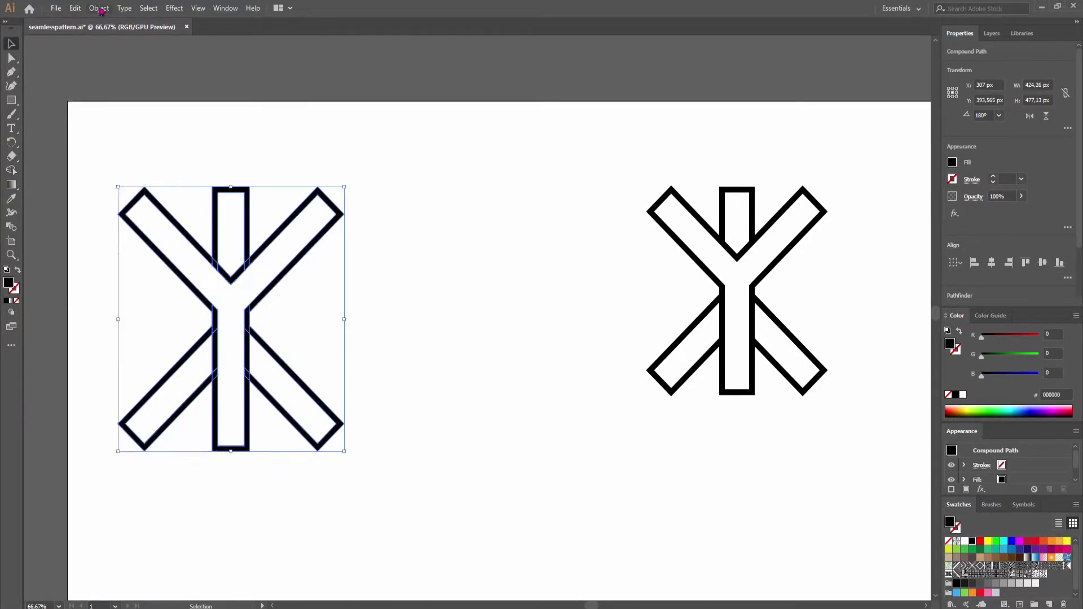
Make a new pattern from the interlaced double-Y motif.
left_click(99, 7)
mouse_move(169, 300)
left_click(291, 303)
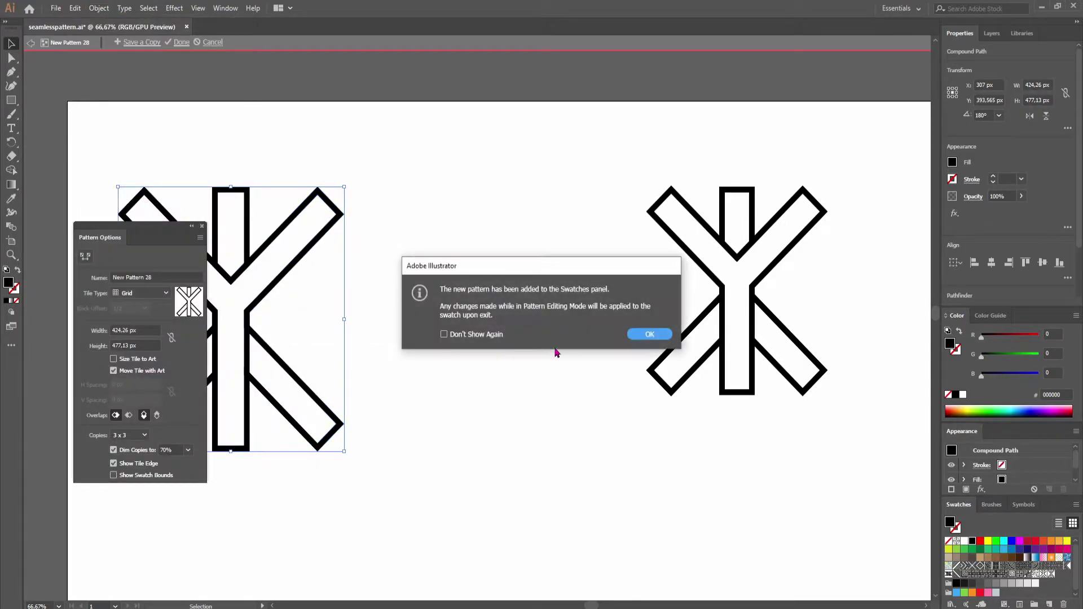
left_click(649, 336)
Set the pattern tile to 380 px wide and 430 px high.
left_click(136, 330)
type("380")
key("Return")
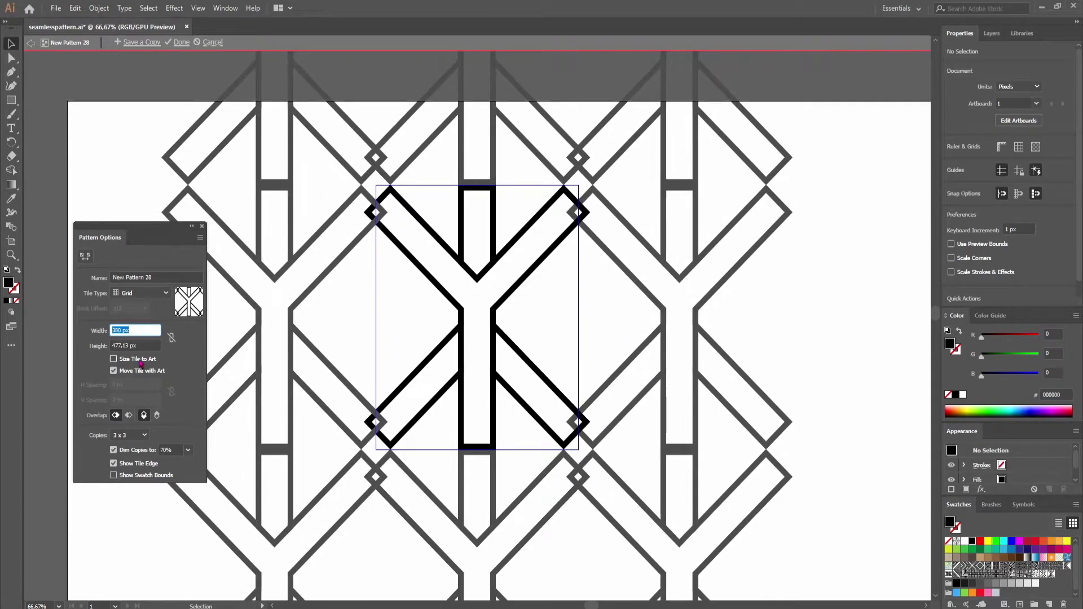
key("Tab")
type("430")
key("Return")
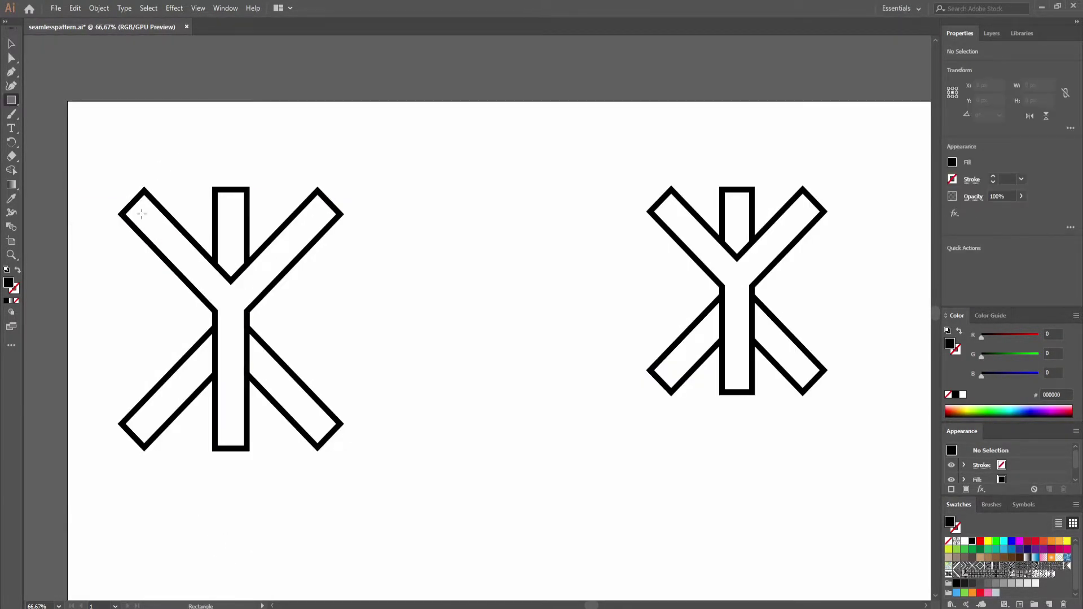
Draw a black rectangle about 334 × 385 px over the motif, and group the motif's own shapes.
left_click_drag(142, 214, 320, 426)
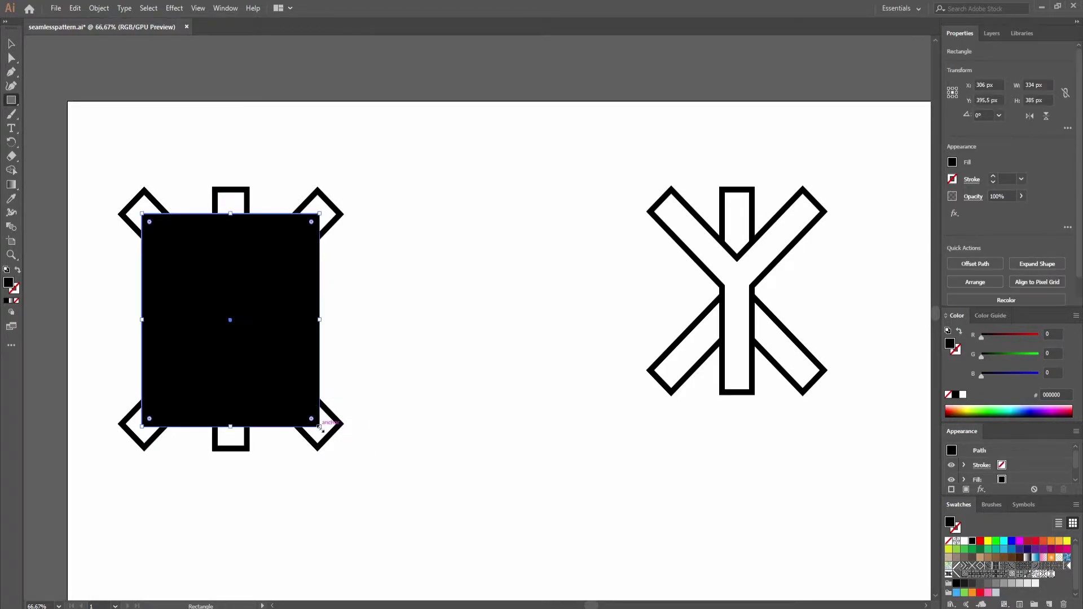
left_click(18, 47)
left_click_drag(119, 162, 350, 205)
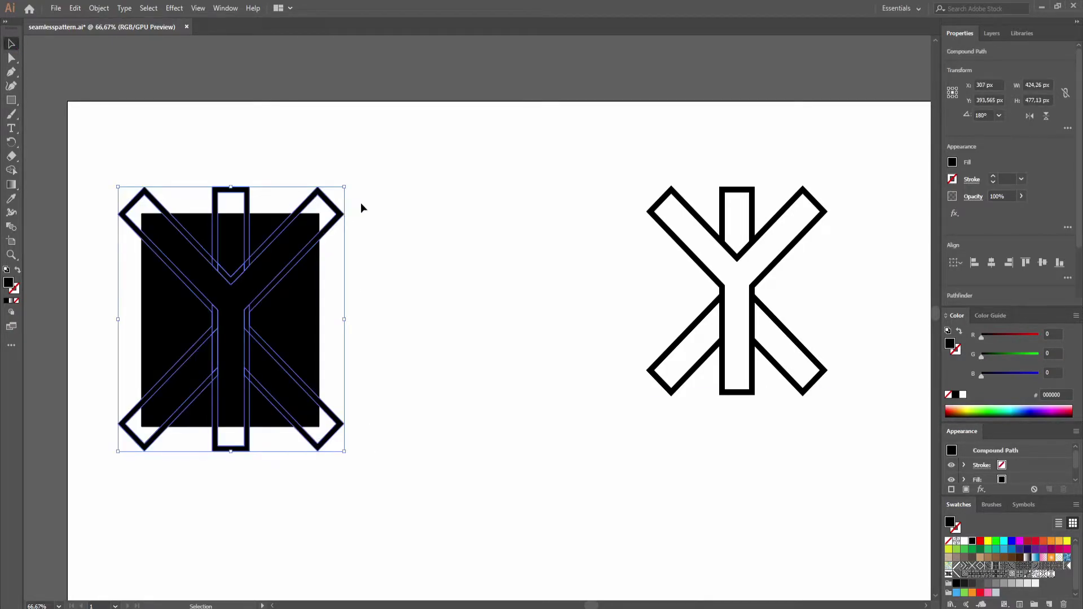
key("ctrl+g")
Align the rectangle and the motif group on their horizontal and vertical centres.
left_click(302, 314, "shift")
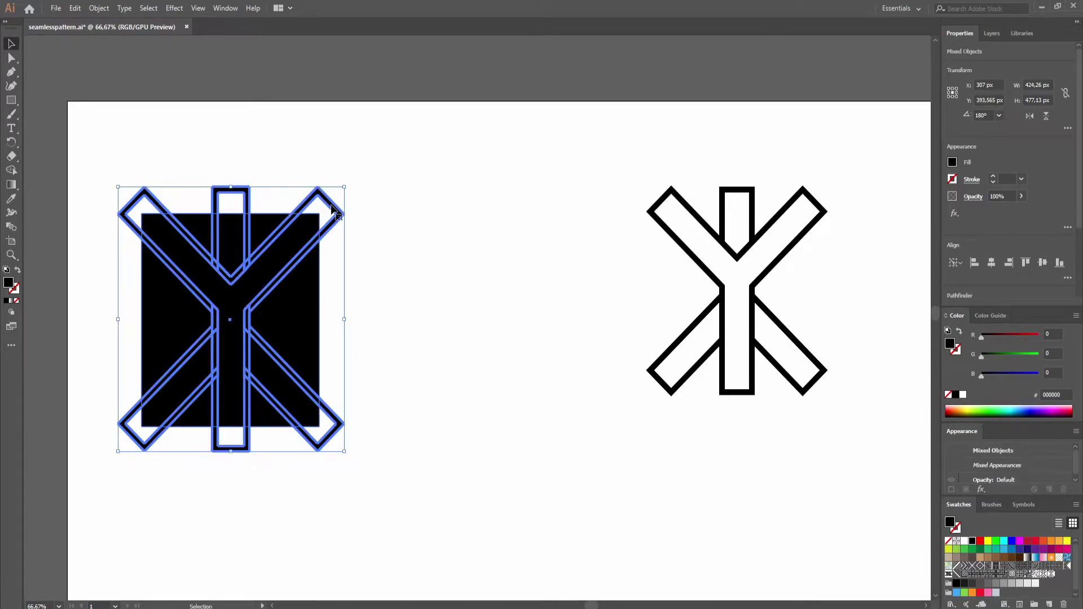
left_click(991, 263)
left_click(1042, 263)
Try to crop the motif to the rectangle with Pathfinder.
scroll(1004, 218, "down", 3)
left_click(1067, 221)
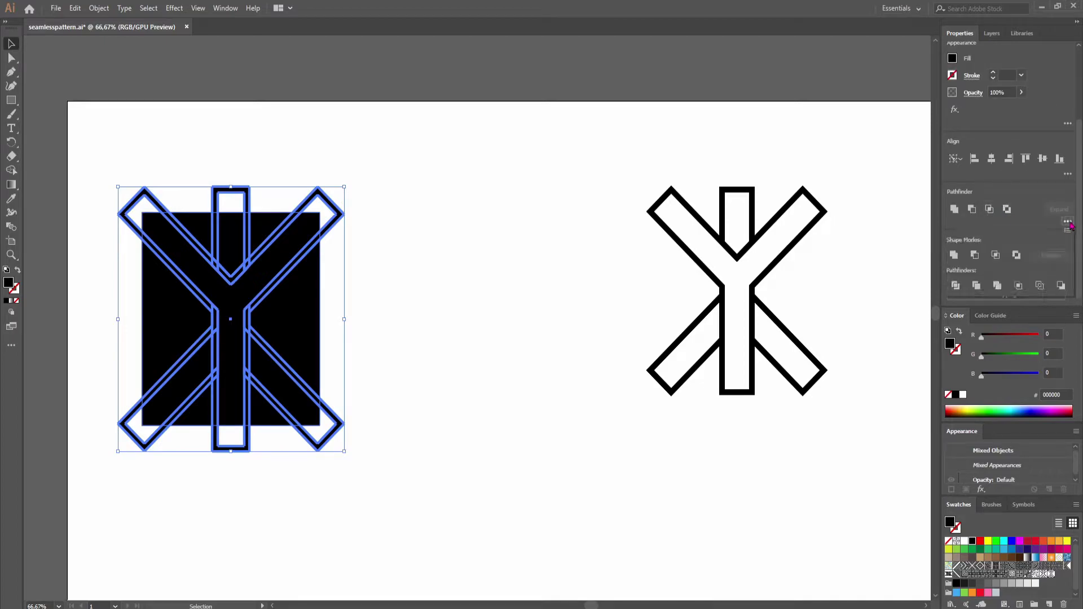
left_click(1026, 287)
left_click(316, 324)
key("ctrl+z")
key("ctrl+z")
Remove the ends of the motif's bars that extend beyond the rectangle with Shape Builder.
left_click_drag(446, 445, 49, 176)
key("shift+m")
mouse_move(123, 236)
left_mouse_down()
mouse_move(210, 192)
mouse_move(350, 217)
left_mouse_up()
left_click_drag(340, 406, 309, 444)
mouse_move(273, 445)
left_mouse_down()
mouse_move(126, 431)
mouse_move(120, 418)
left_mouse_up()
key("v")
Delete the leftover rectangle pieces around the trimmed motif.
left_click(107, 357)
left_click_drag(161, 330, 506, 436)
key("Delete")
Make a new pattern from the trimmed rectangular motif, keeping the tile at 334 × 385 px.
left_click(237, 332)
left_click(98, 8)
mouse_move(184, 302)
left_click(300, 302)
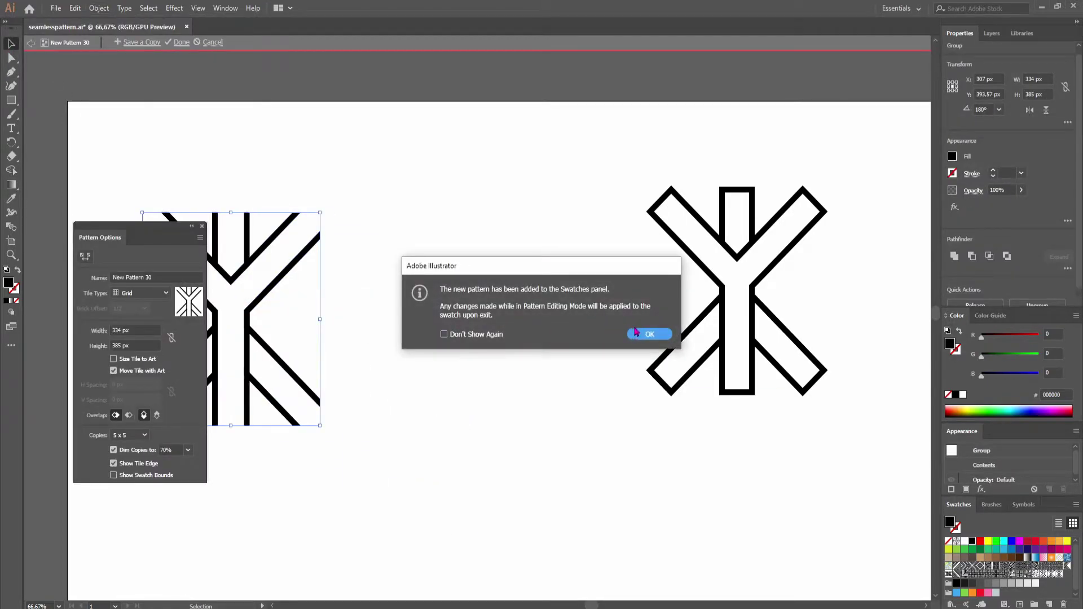
left_click(636, 332)
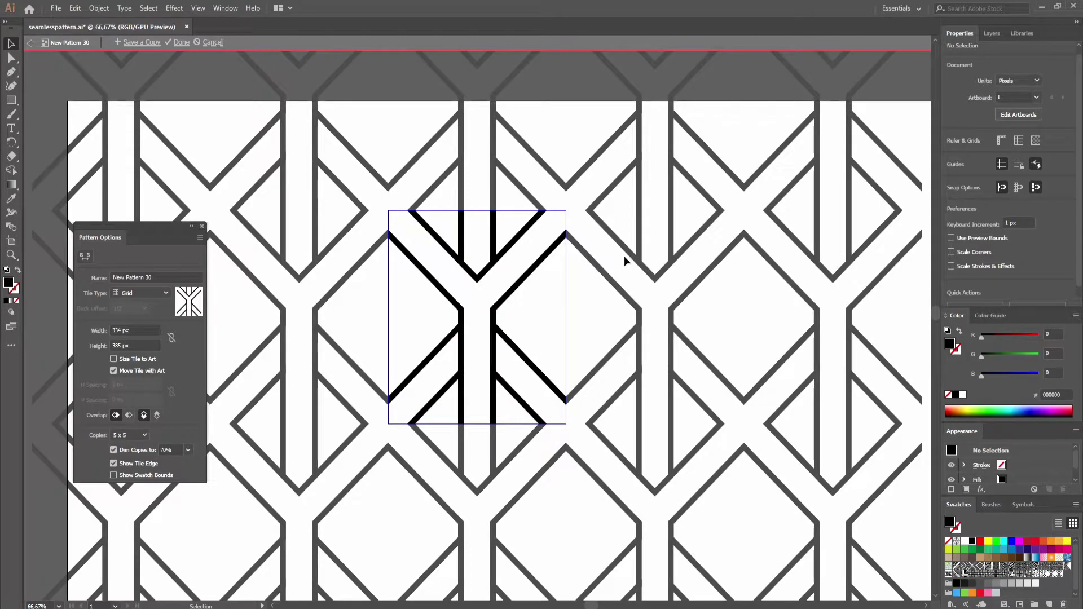
scroll(536, 299, "down", 2)
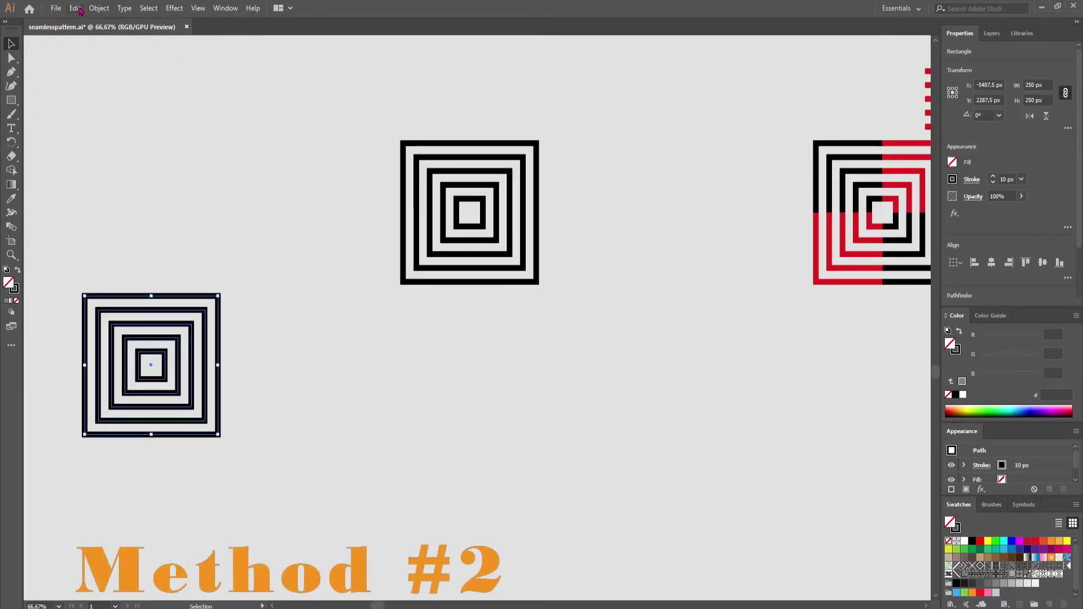
Expand the stroked concentric squares into filled shapes.
left_click(99, 7)
left_click(113, 134)
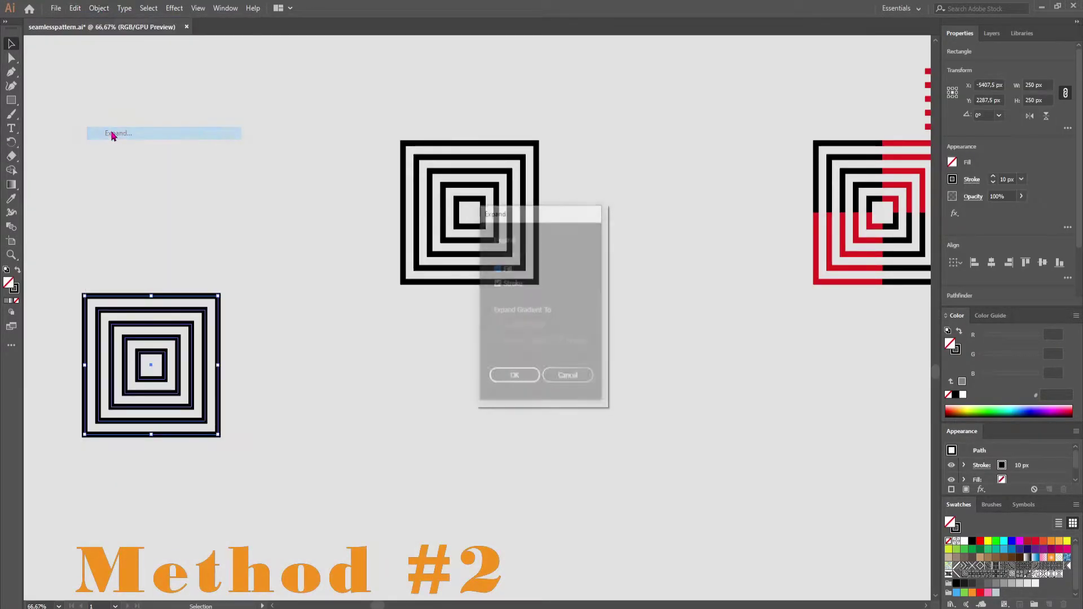
left_click(507, 374)
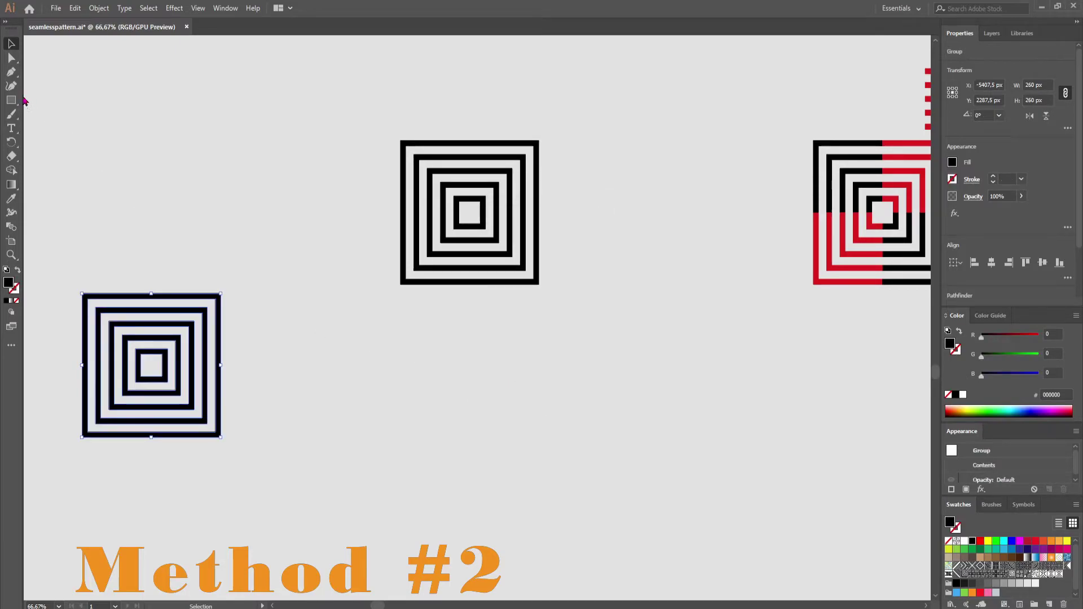
Draw a horizontal line about 342 px long and a vertical line about 333 px long through the centre of the concentric squares.
left_click_drag(11, 100, 81, 162)
left_click_drag(67, 367, 250, 365)
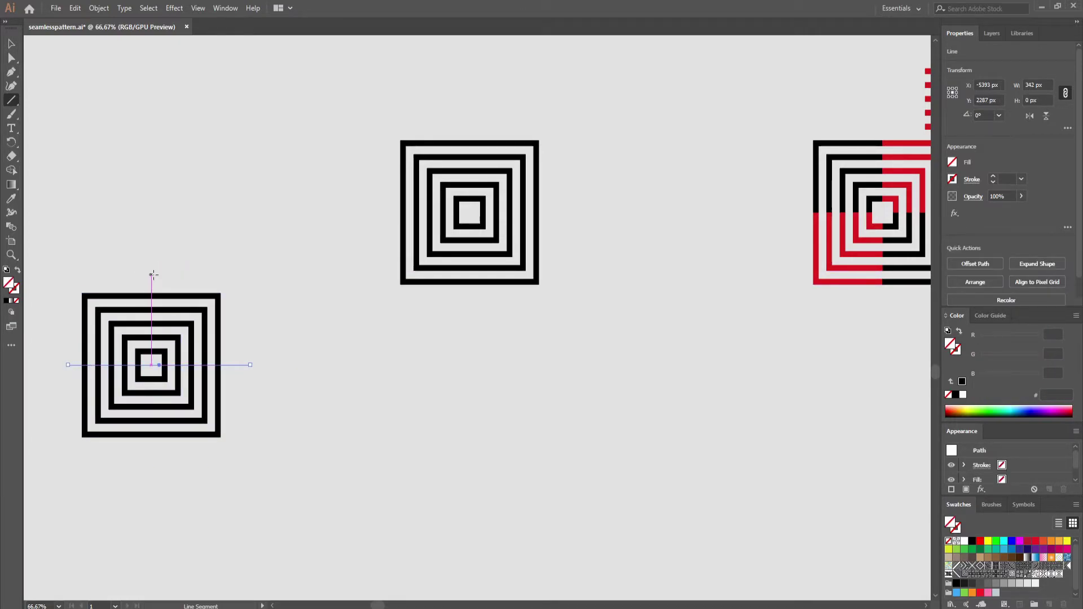
left_click_drag(151, 278, 152, 463)
left_click(11, 45)
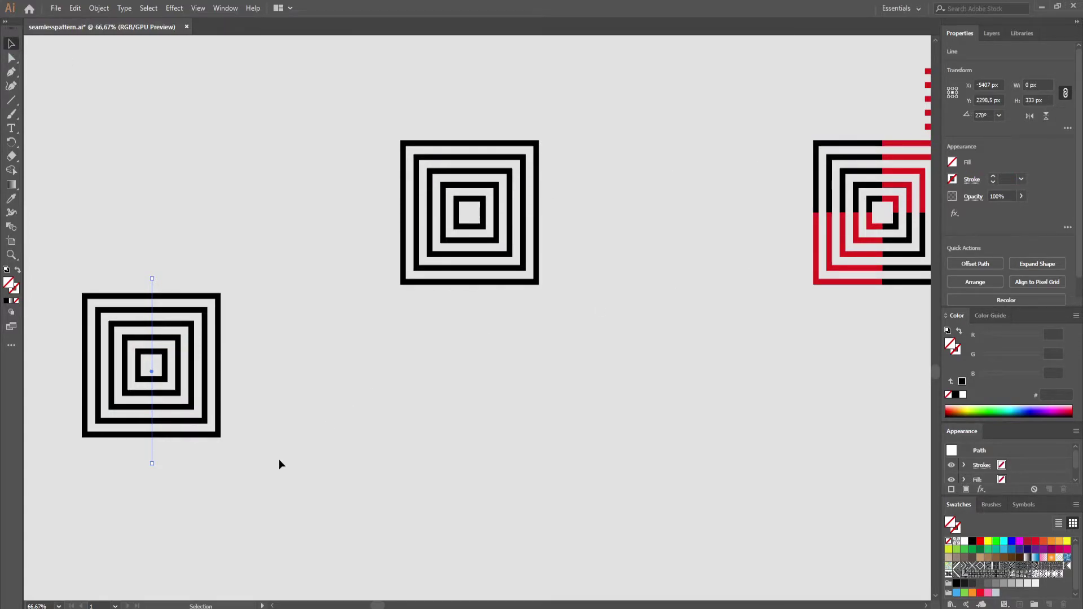
Divide the concentric squares along the two centre lines with Pathfinder and ungroup the resulting pieces.
left_click_drag(68, 267, 50, 251)
left_click(1067, 221)
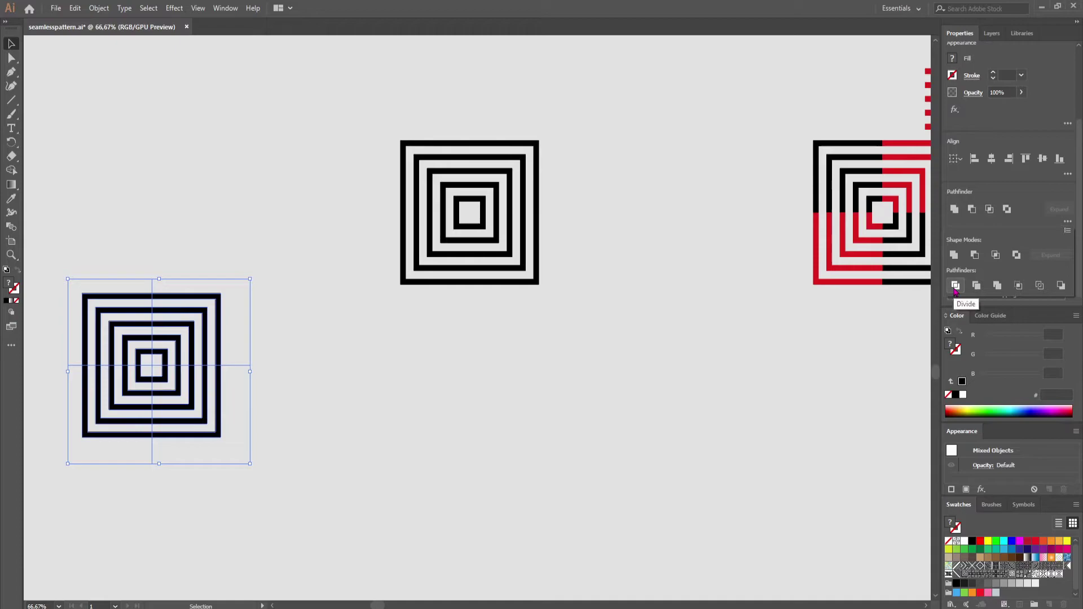
left_click(955, 285)
right_click(222, 408)
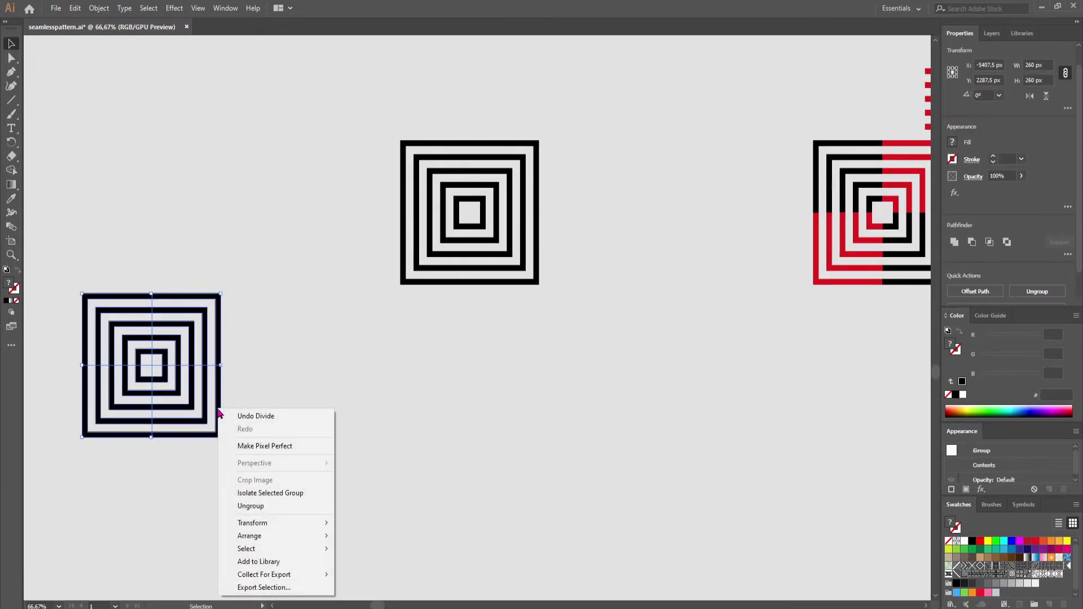
left_click(283, 504)
left_click(257, 462)
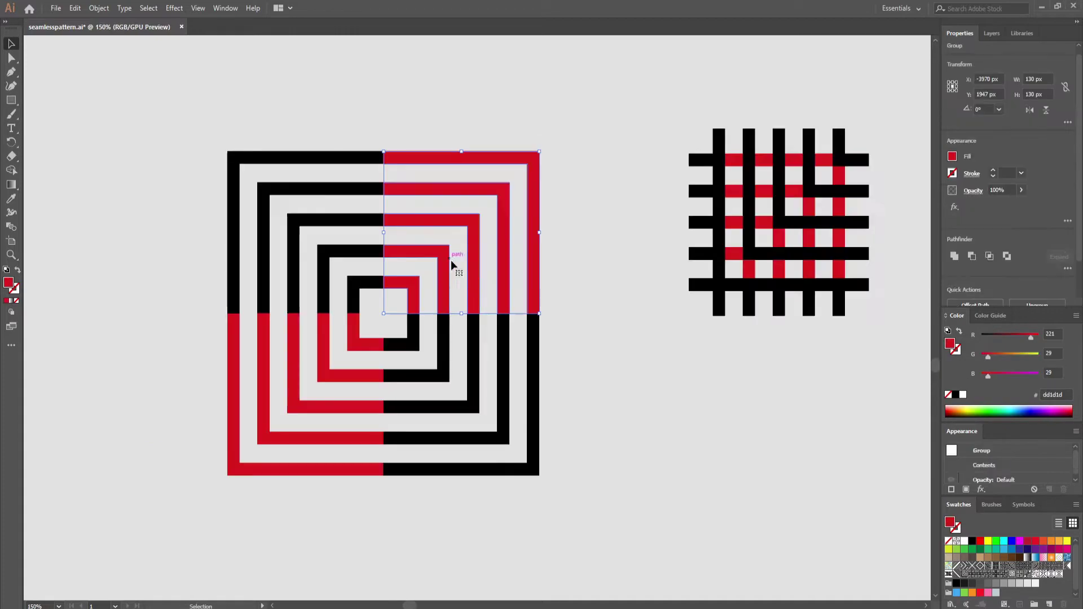
Move the red and black quadrants over one another so their bands overlap in a crossing grid.
left_click_drag(451, 259, 290, 288)
left_click_drag(268, 428, 271, 243)
scroll(356, 259, "up", 4)
left_click_drag(438, 377, 437, 366)
scroll(389, 366, "down", 4)
left_click(243, 237, "shift")
left_click_drag(288, 225, 564, 63)
Remove selected segments between the crossings of the black grid with Shape Builder to form a maze-like design.
left_click_drag(612, 277, 285, 309)
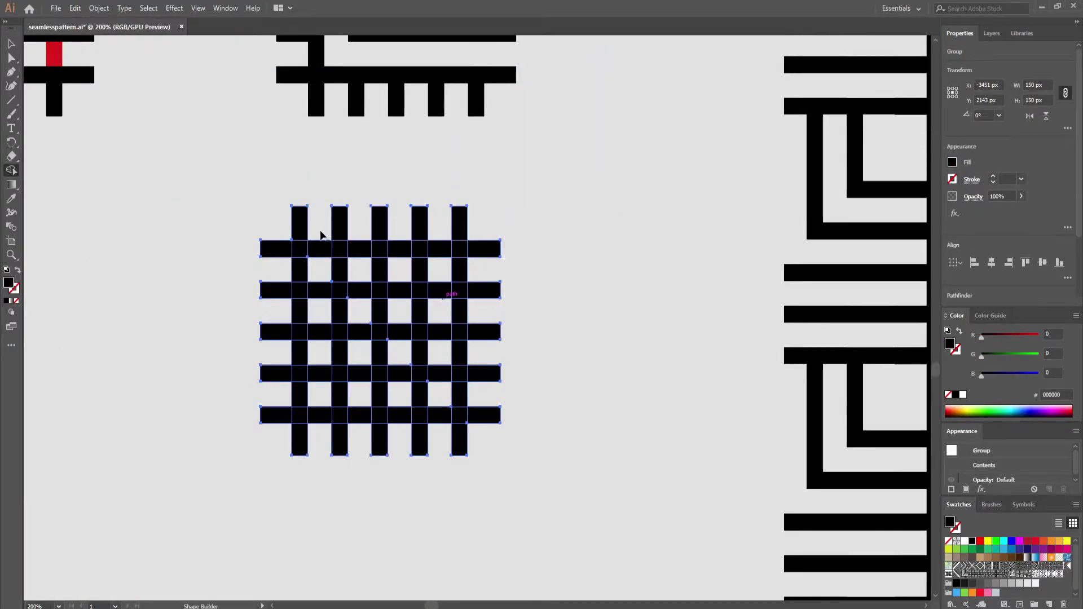
left_click(401, 291)
mouse_move(317, 243)
left_mouse_down()
mouse_move(319, 293)
mouse_move(397, 309)
left_mouse_up()
left_click_drag(363, 352, 296, 353)
left_click_drag(359, 434, 442, 354)
mouse_move(459, 264)
left_mouse_down()
mouse_move(447, 302)
mouse_move(460, 316)
left_mouse_up()
left_click_drag(400, 233, 430, 277)
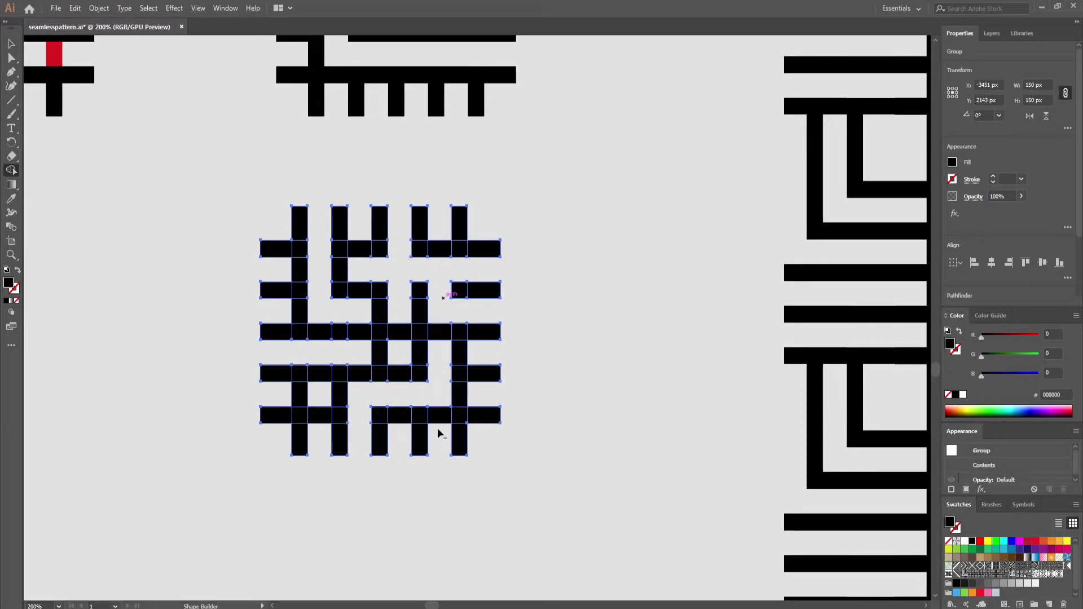
left_click_drag(438, 434, 439, 397)
left_click_drag(320, 359, 320, 431)
left_click_drag(395, 329, 424, 361)
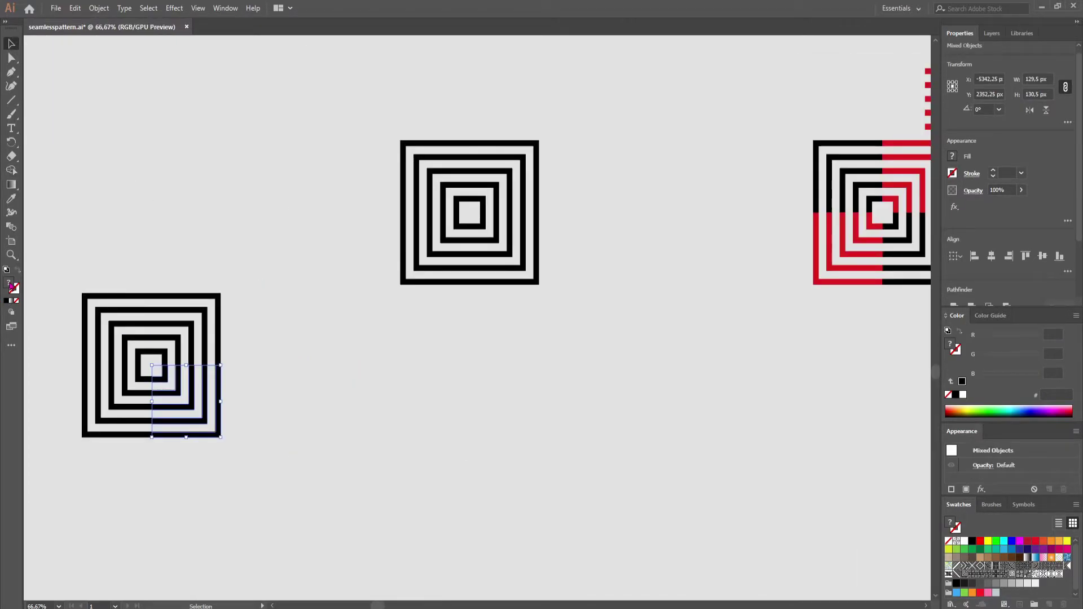
Fill all pieces of the lower-right quadrant of the concentric squares with black (000000).
double_click(14, 288)
left_click_drag(704, 489, 612, 543)
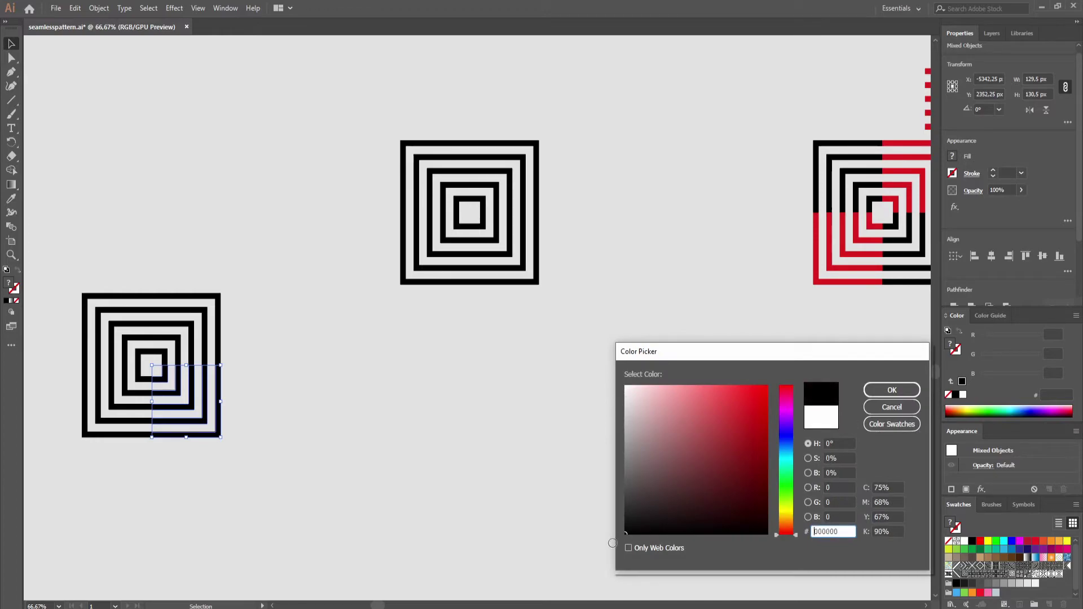
left_click(891, 390)
left_click(350, 438)
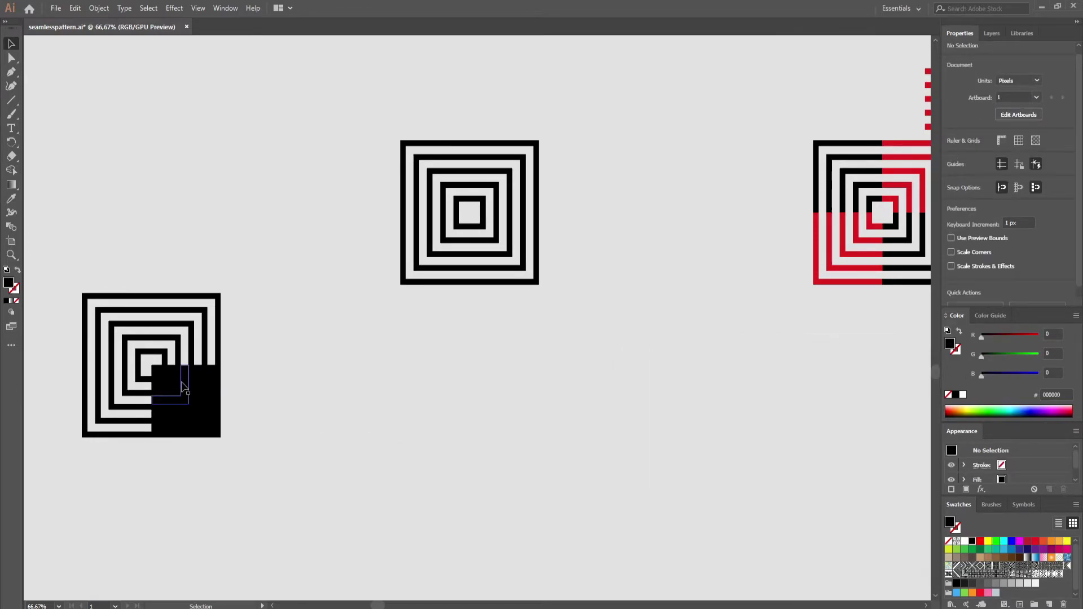
Delete the black filler pieces between the bands in the lower-right quadrant of the concentric squares.
left_click(161, 377)
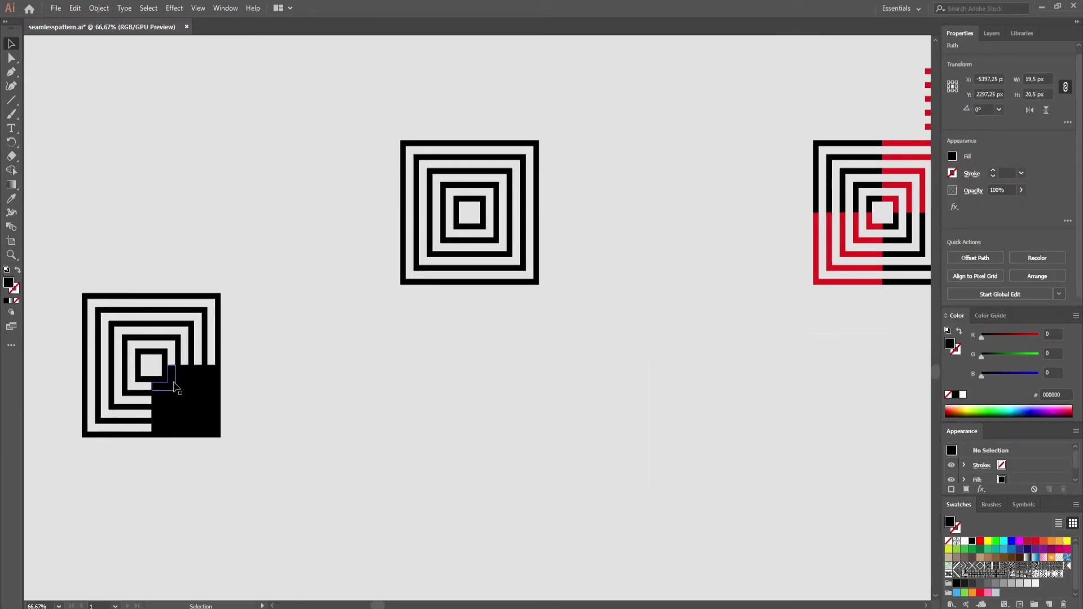
key("ctrl+shift+g")
left_click(170, 386)
key("Delete")
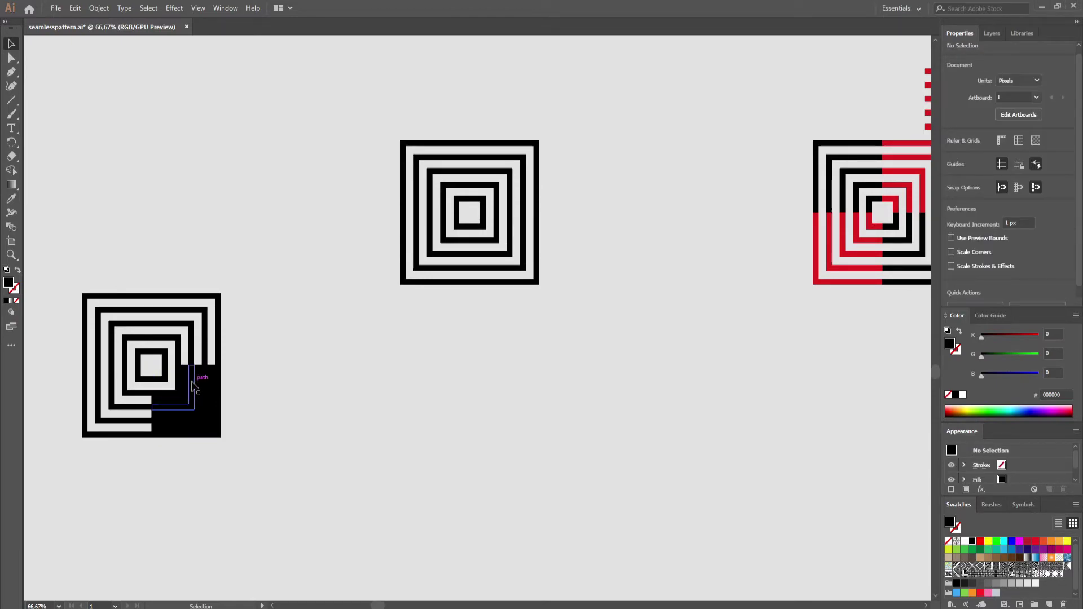
left_click(185, 389)
key("Delete")
left_click(198, 390)
key("Delete")
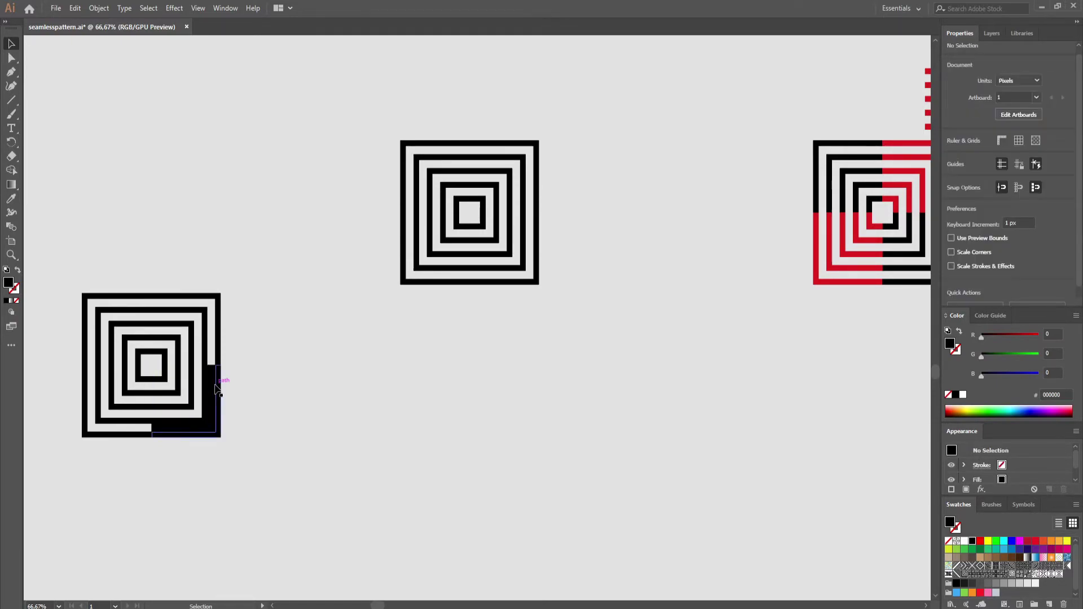
left_click(212, 390)
key("Delete")
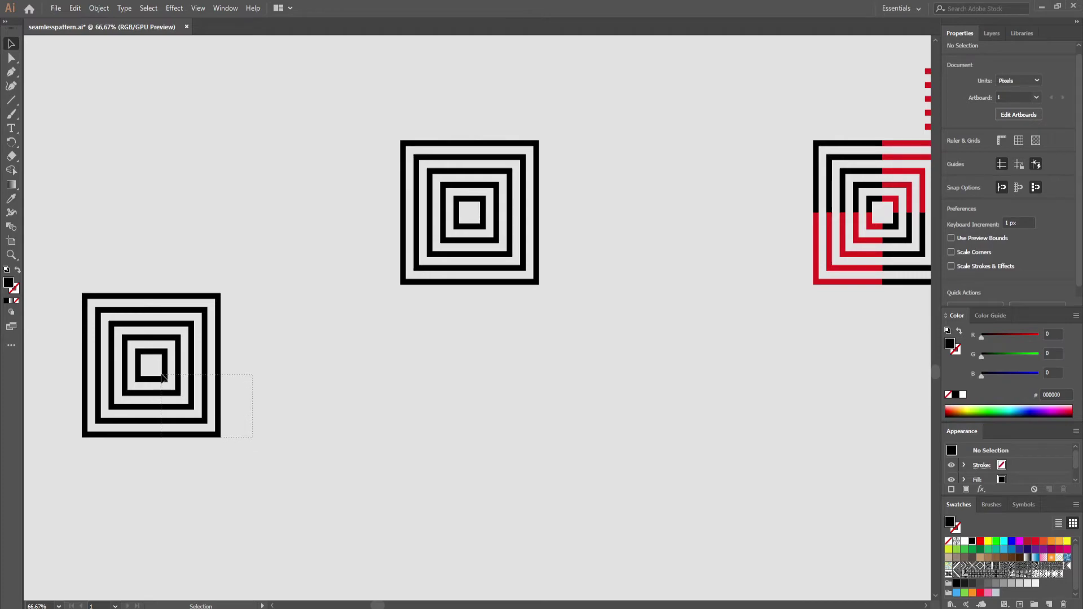
left_click(162, 379)
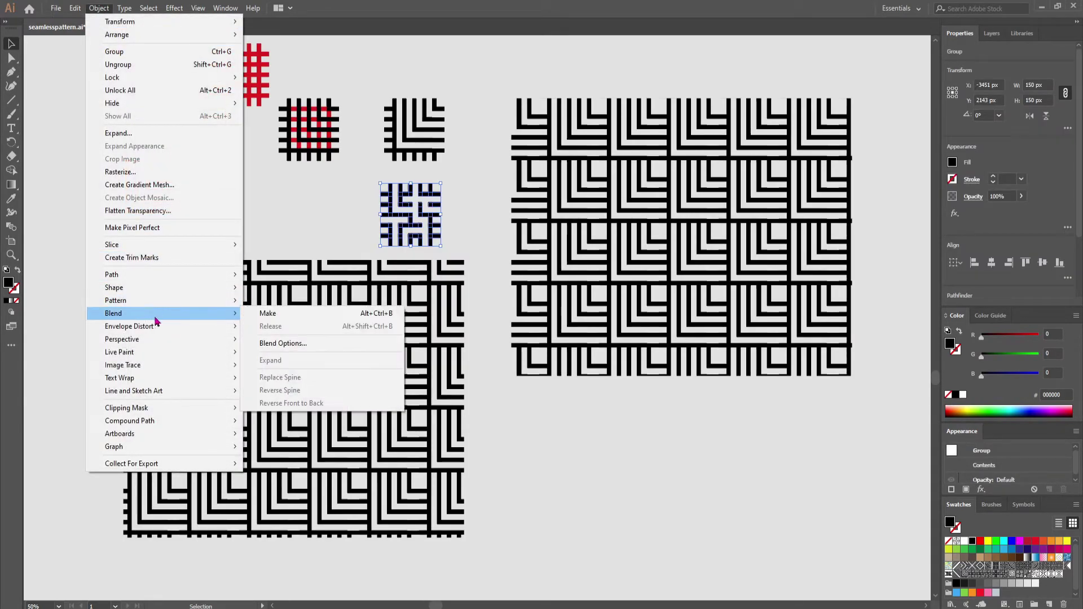
Make a pattern swatch from the 150 px maze-like tile and fill the large rectangle below it with that pattern.
left_click(265, 310)
key("Return")
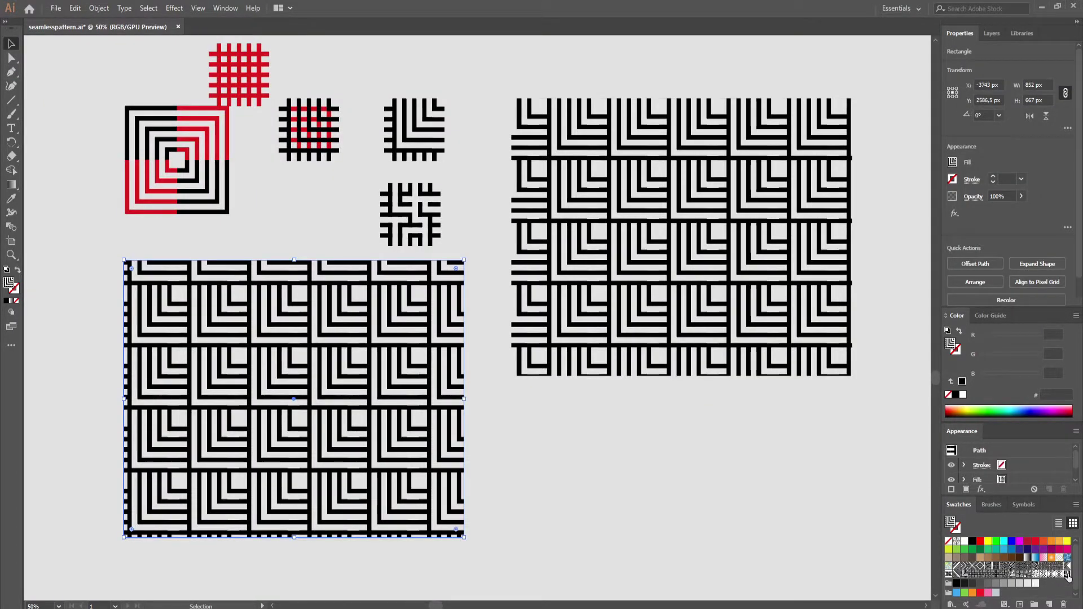
left_click(1066, 575)
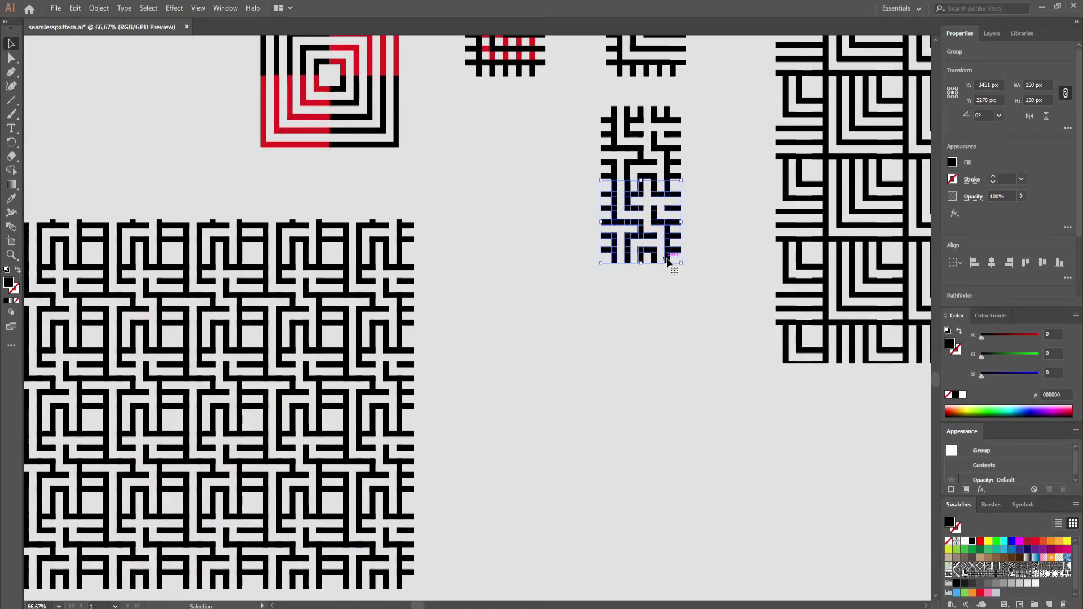
Rotate the copy of the maze-like tile to 270° and align it directly beneath the original tile.
left_click_drag(667, 258, 618, 317)
left_click_drag(636, 234, 650, 332)
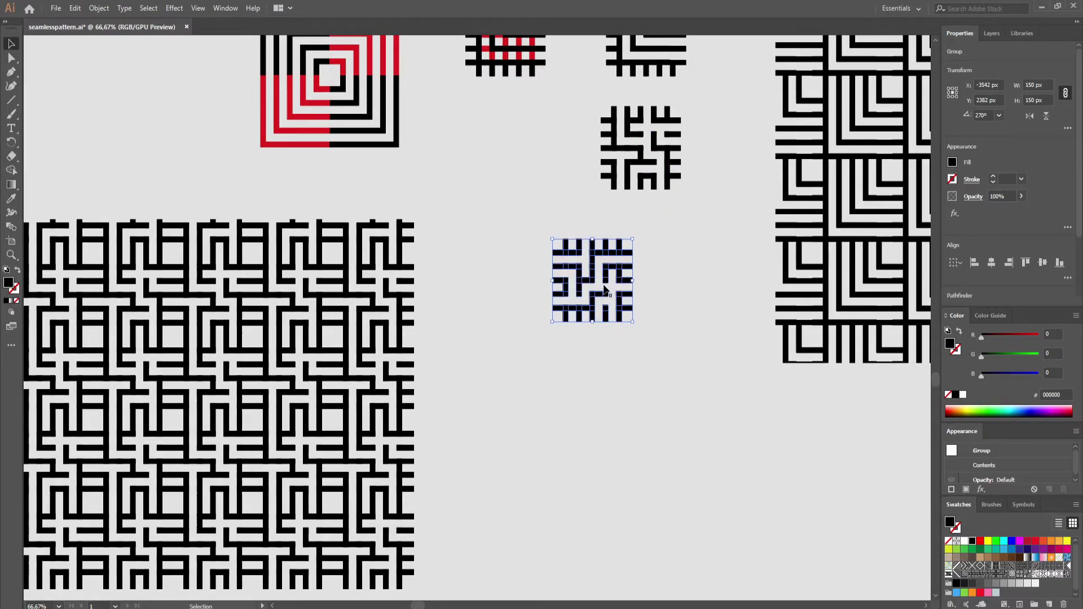
left_click_drag(607, 260, 640, 227)
left_click(676, 338)
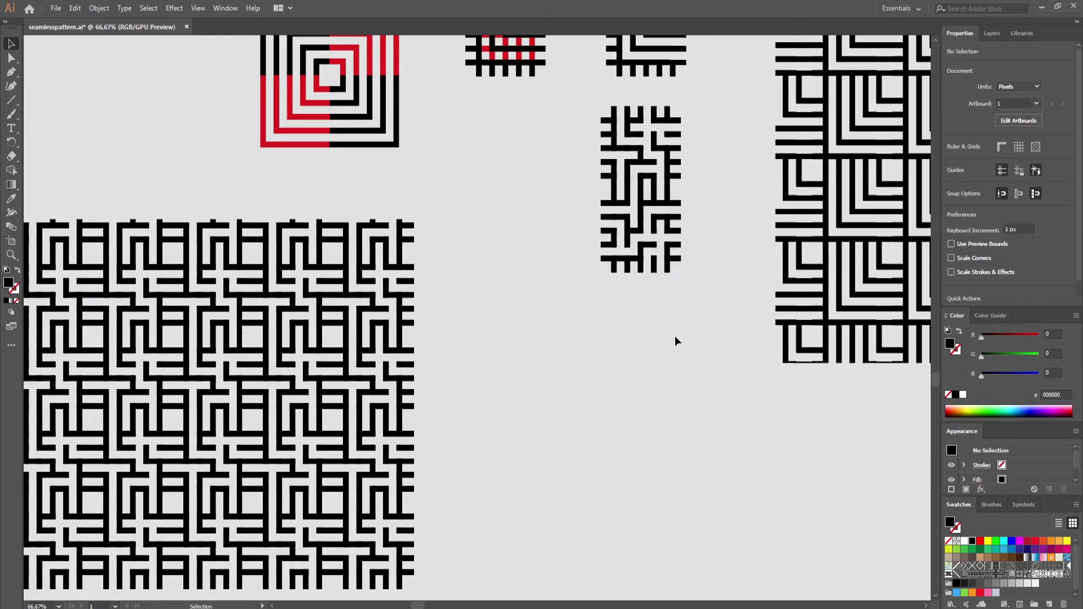
scroll(672, 343, "down", 1)
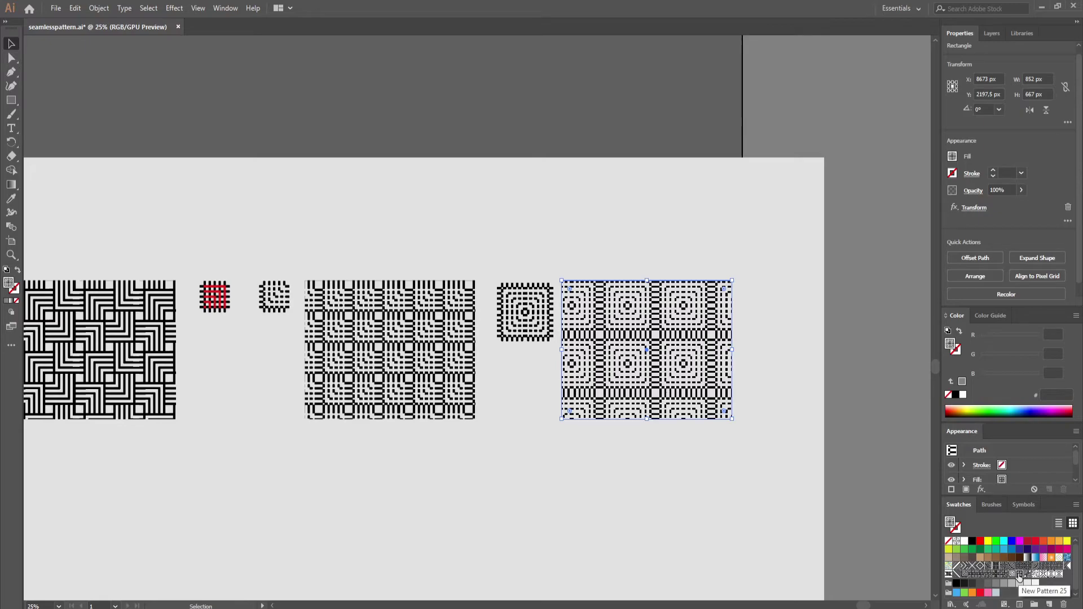
Open the dashed concentric swatch New Pattern 25 for editing and set its tile width to 260 px.
double_click(1019, 575)
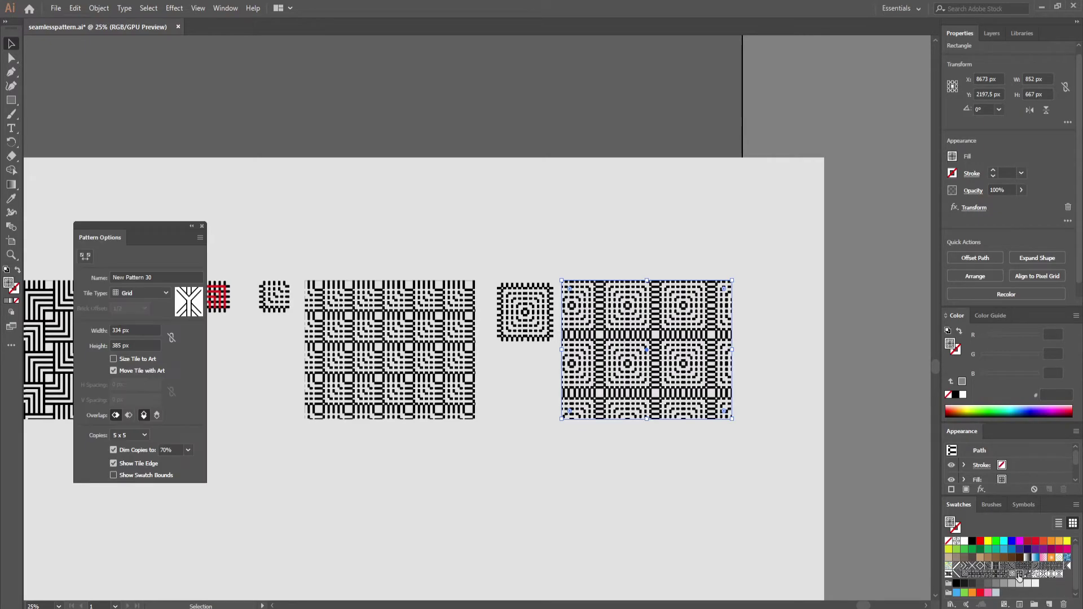
scroll(627, 347, "up", 4)
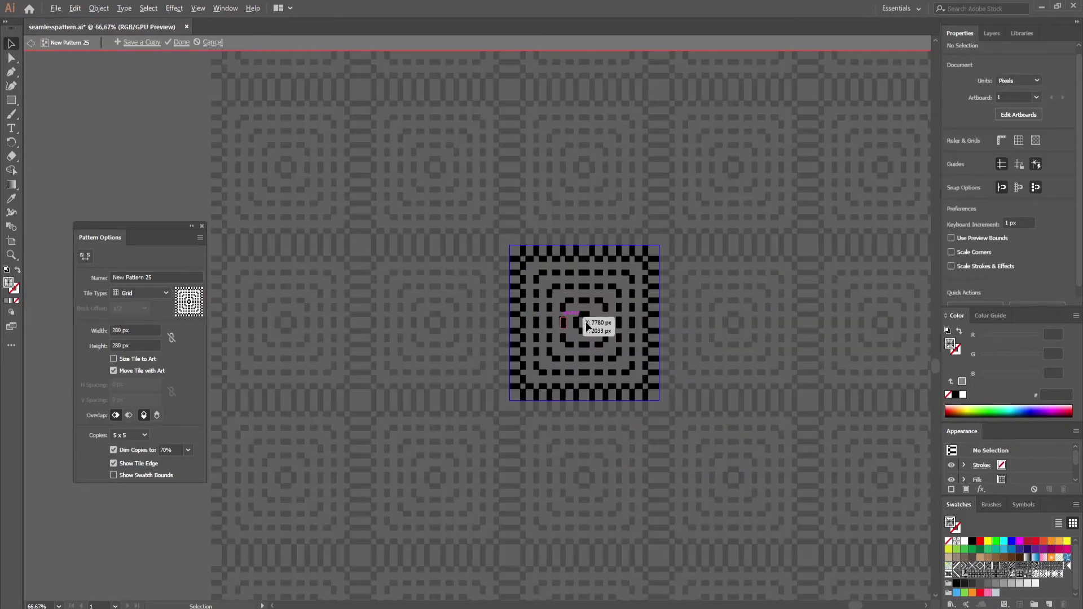
scroll(547, 339, "up", 1)
double_click(155, 329)
type("264")
key("Return")
key("Down")
key("Down")
key("Down")
key("Down")
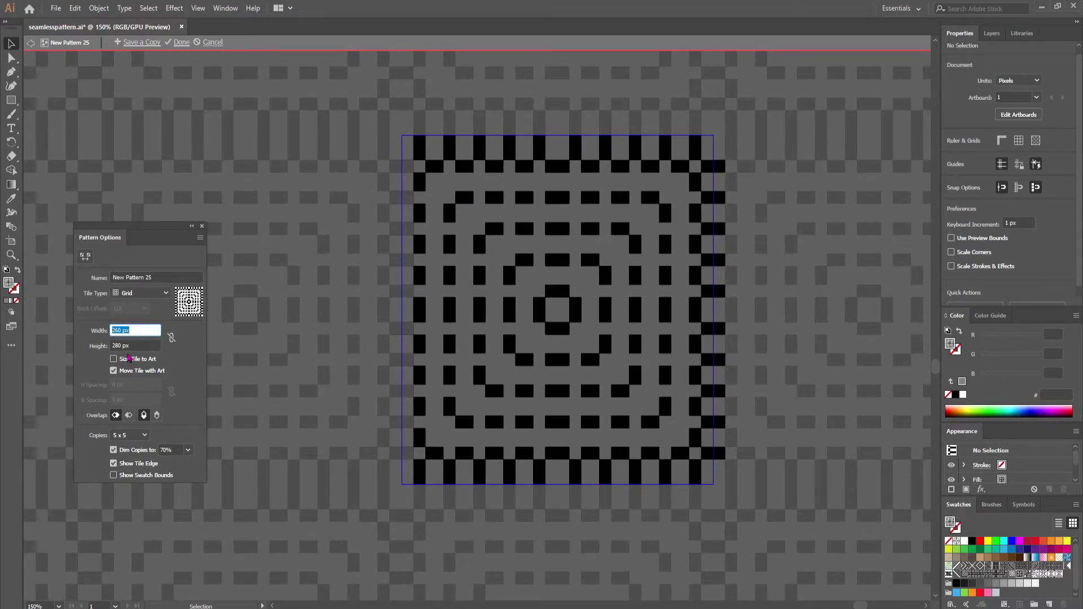
Set the pattern tile's height to 260 px and leave pattern editing.
left_click(127, 345)
key("Down")
key("Down")
key("Down")
key("Down")
key("Down")
key("Down")
key("Down")
key("Down")
key("Down")
key("Down")
key("Down")
key("Down")
key("Down")
key("Down")
key("Down")
key("Down")
key("Down")
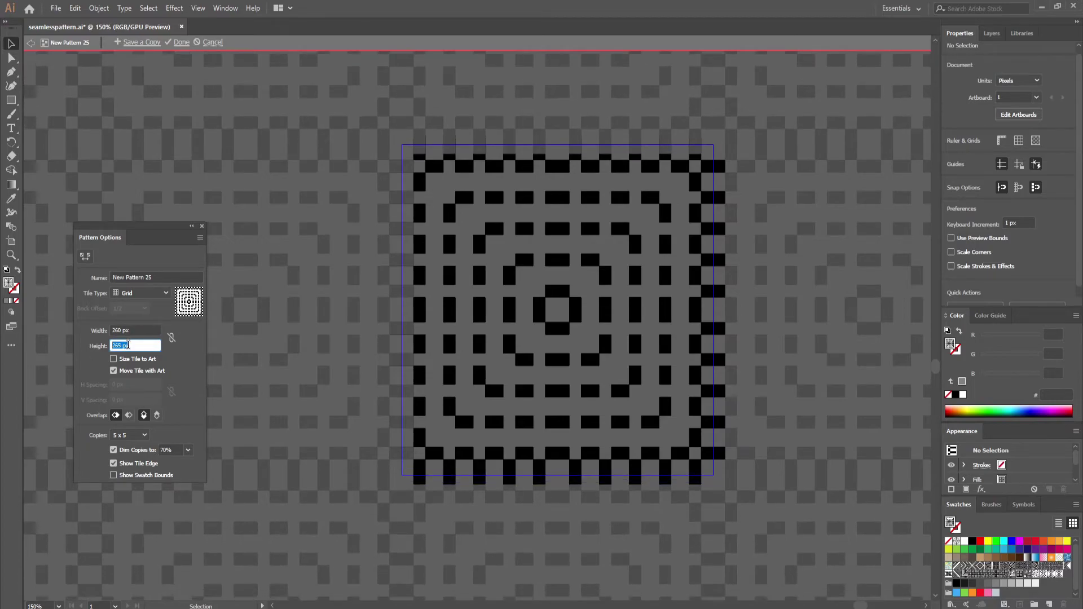
key("Down")
key("Down")
key("Down")
key("Return")
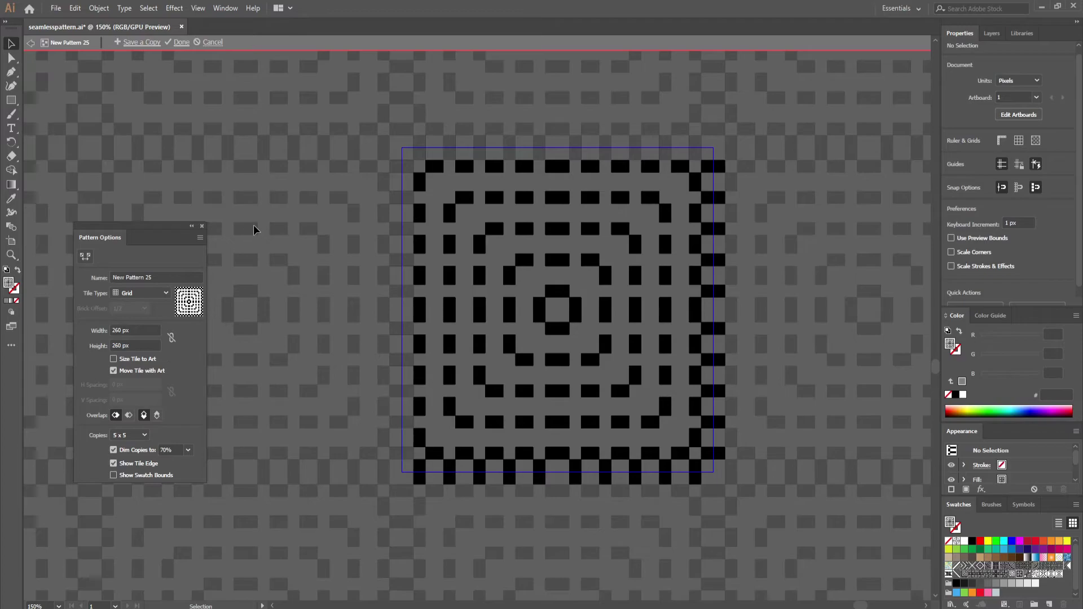
left_click(202, 227)
double_click(327, 262)
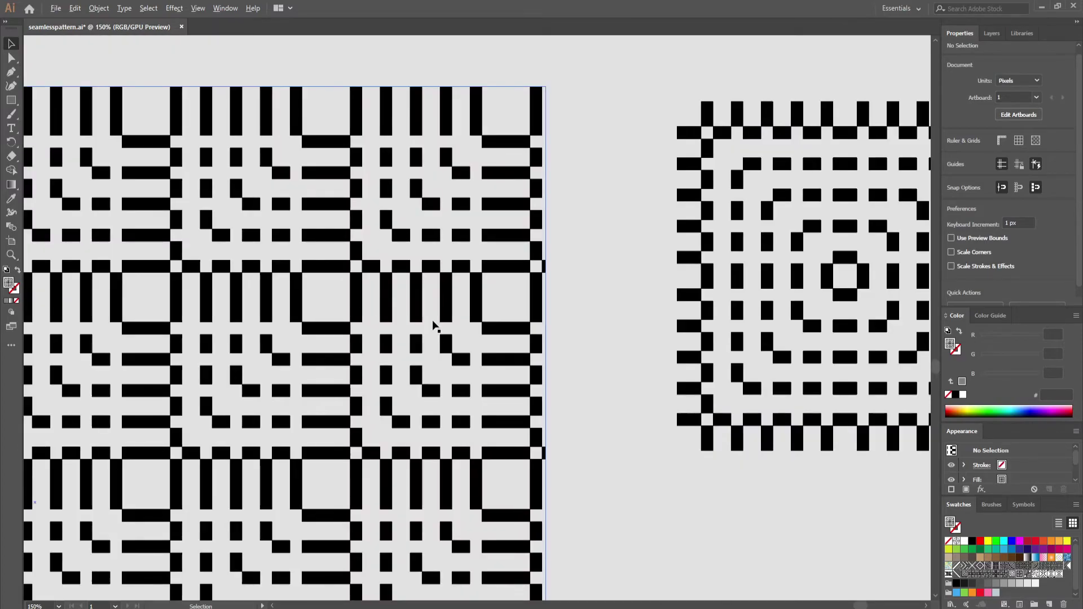
scroll(438, 323, "down", 3)
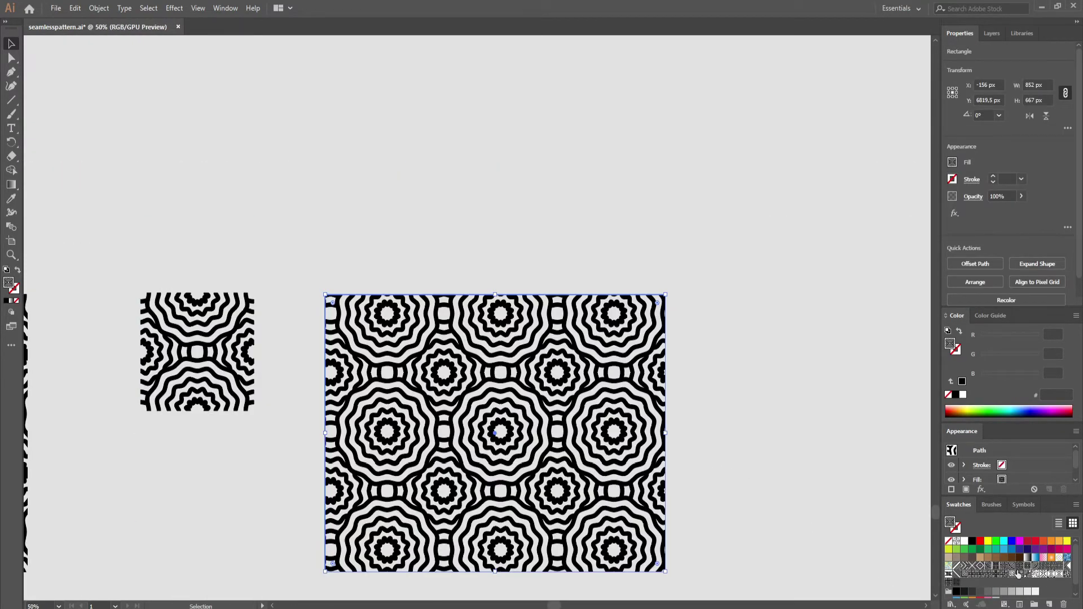
Try the Brick by Row and Brick by Column tile types on the wavy-circle swatch New Pattern 10 and return it to Grid.
double_click(1030, 569)
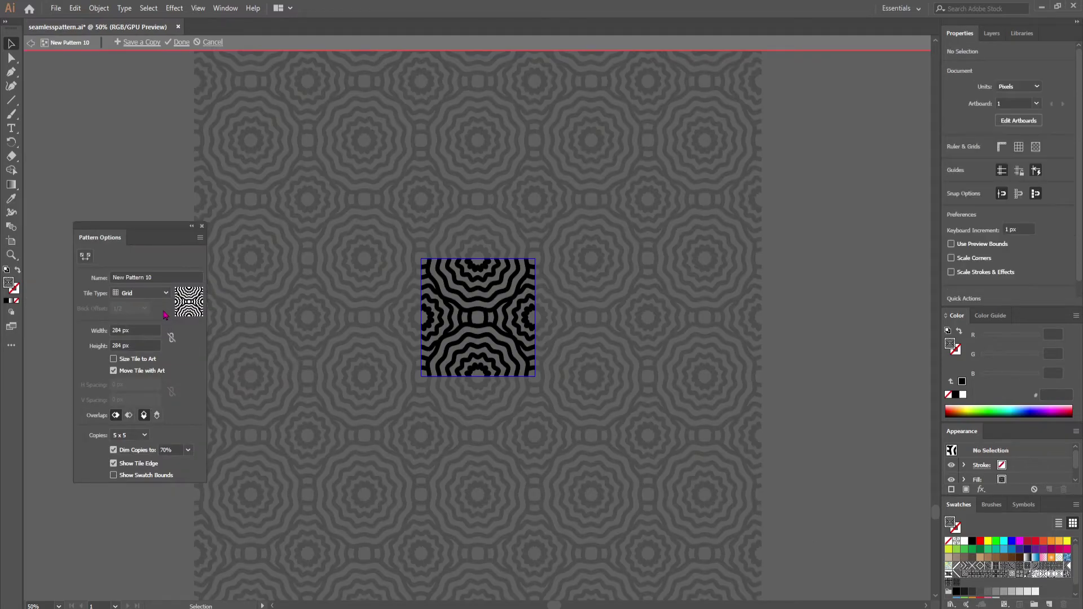
left_click(167, 293)
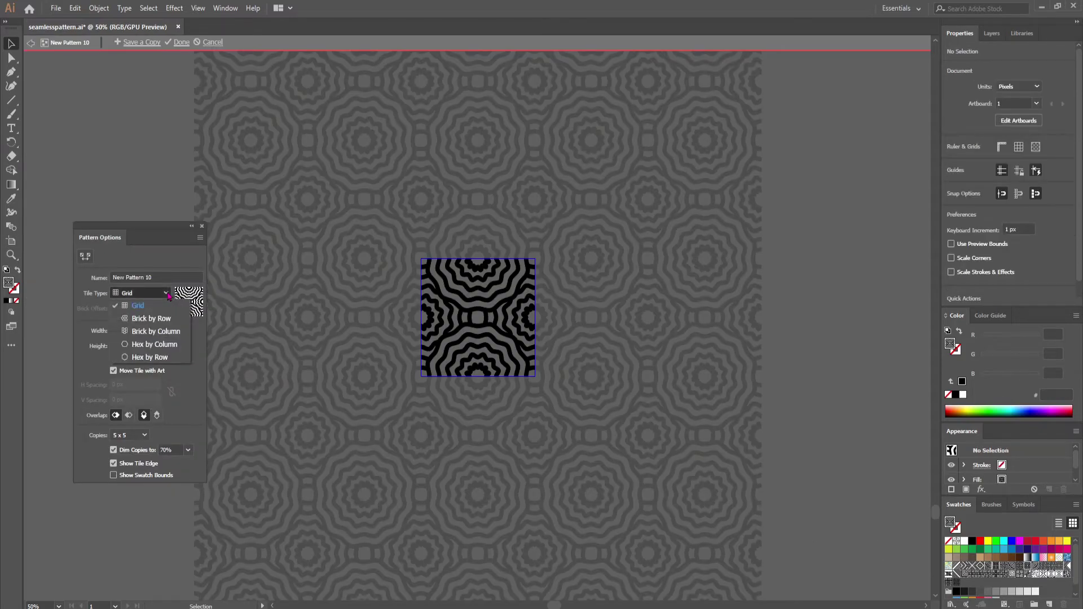
left_click(151, 320)
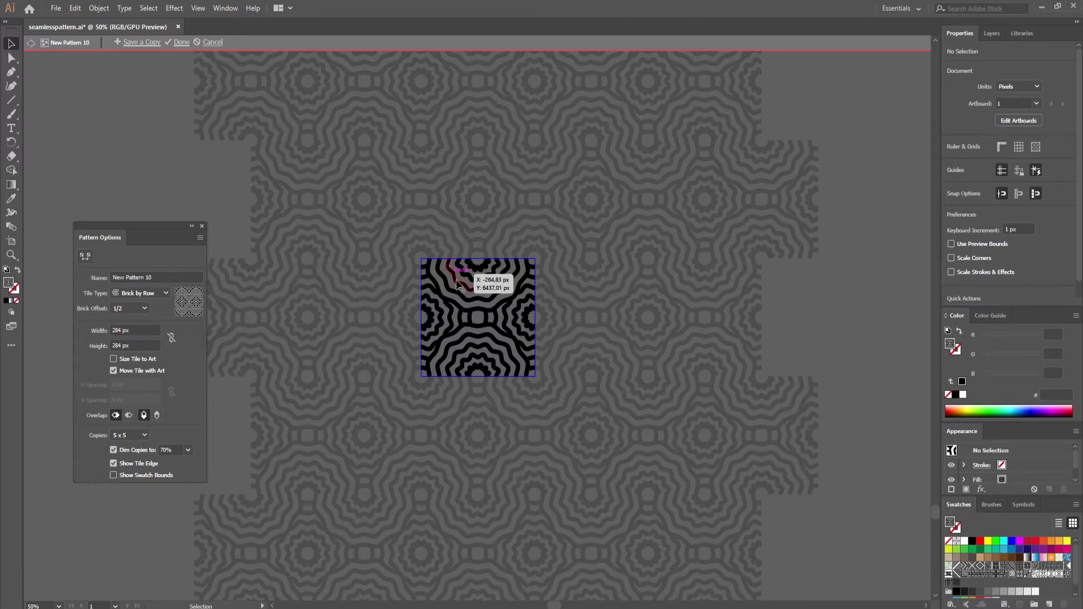
left_click(141, 294)
left_click(131, 329)
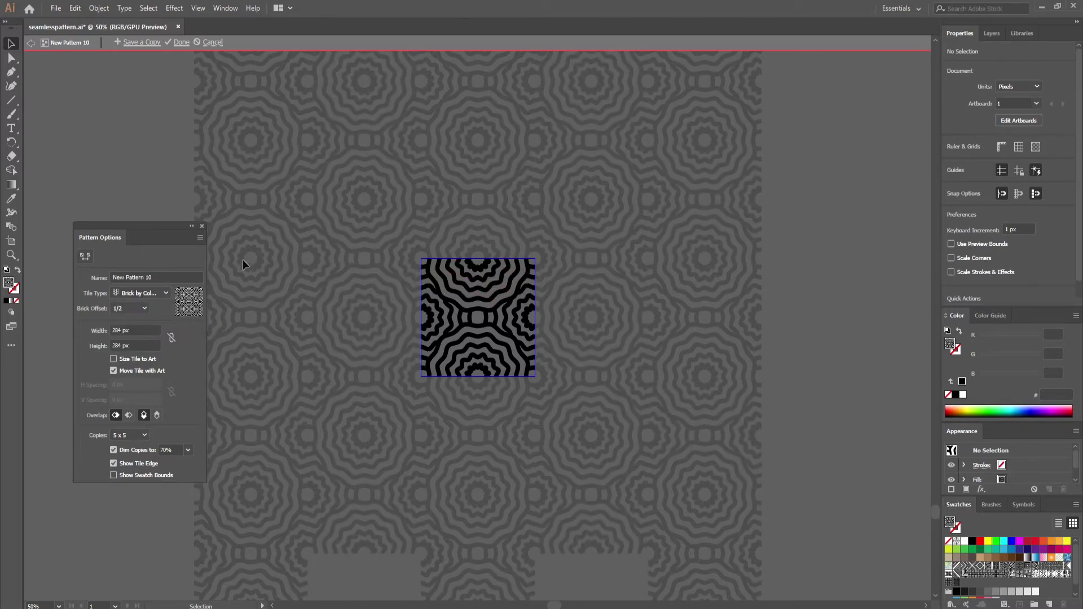
left_click(141, 293)
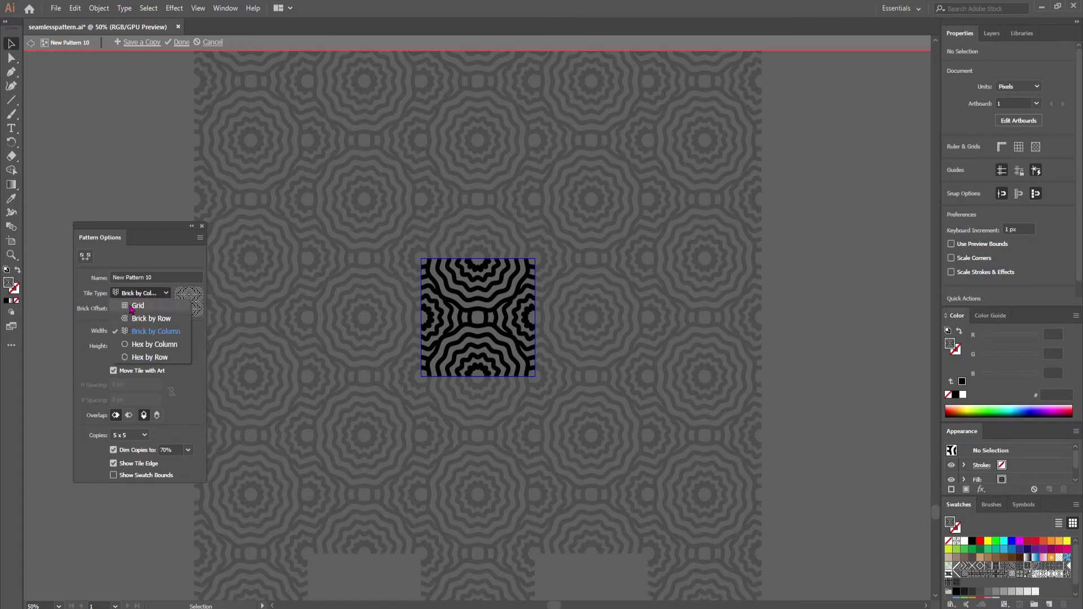
left_click(136, 305)
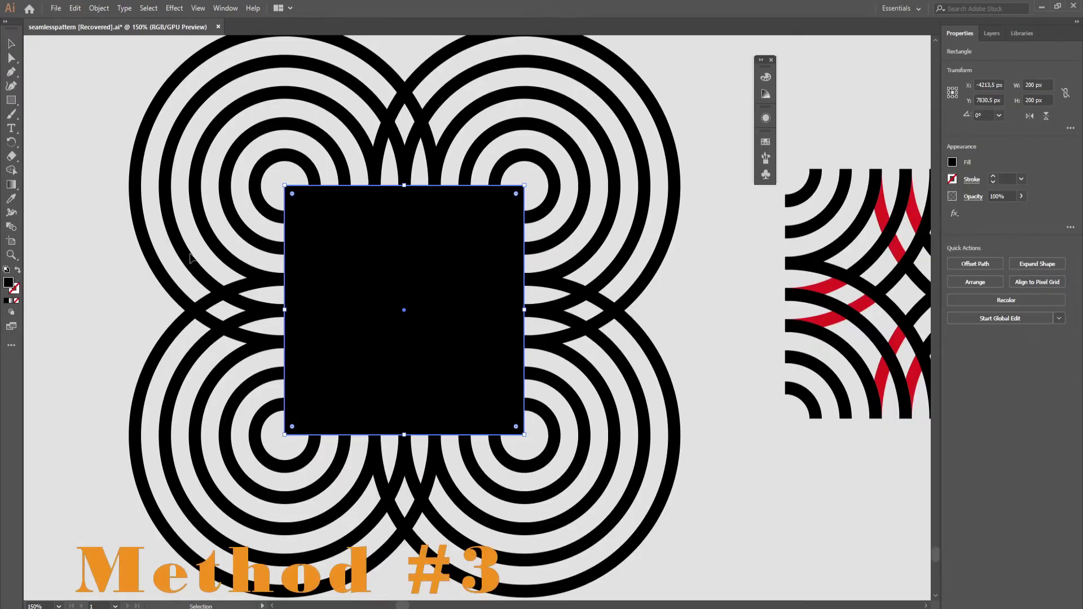
Select all the 10 px stroked concentric circles around the black square and expand them into filled shapes.
left_click(253, 167)
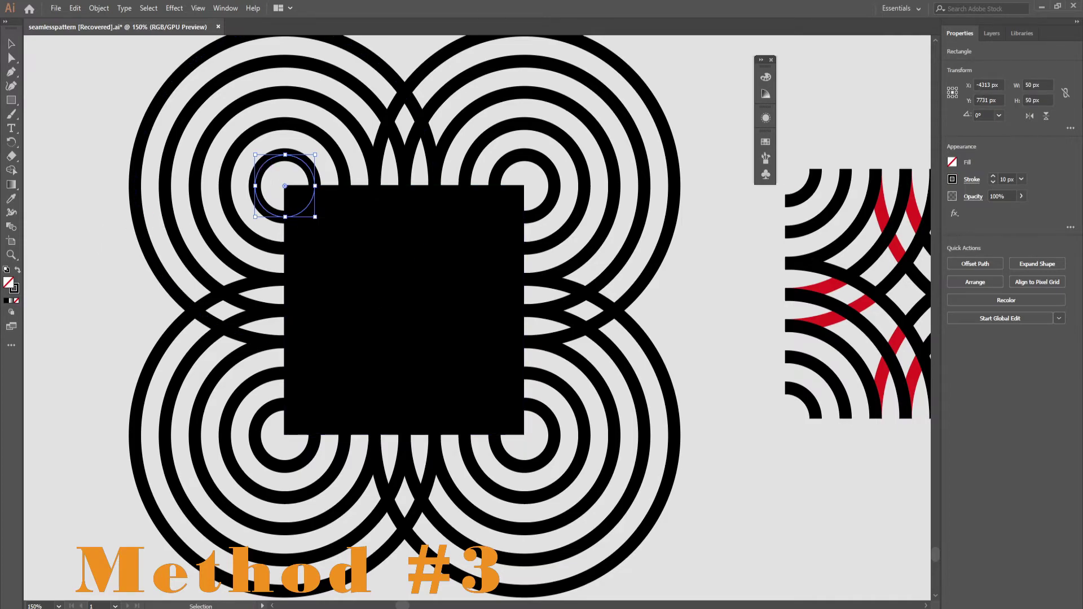
key("ctrl+a")
left_click(98, 8)
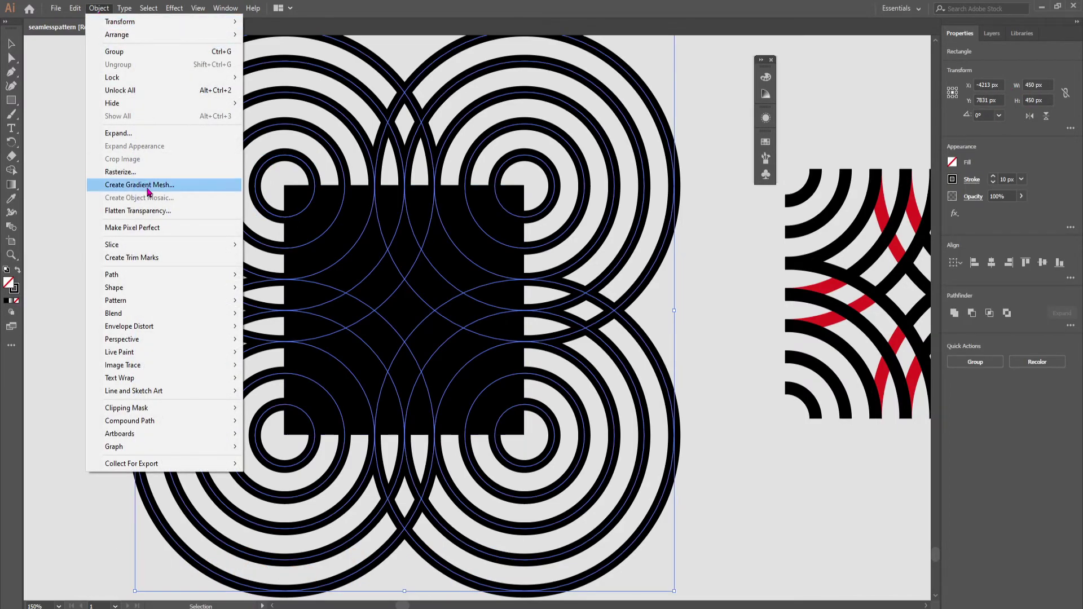
left_click(130, 133)
left_click(509, 376)
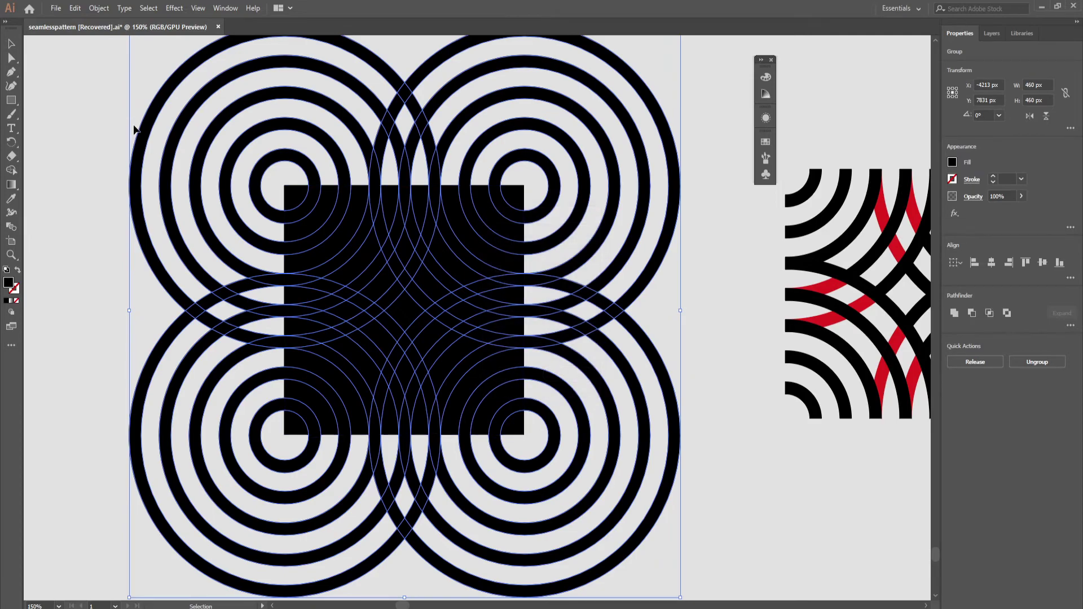
Crop the expanded circles to the black 200 px square with Pathfinder.
left_click(51, 126)
left_click_drag(76, 171, 678, 430)
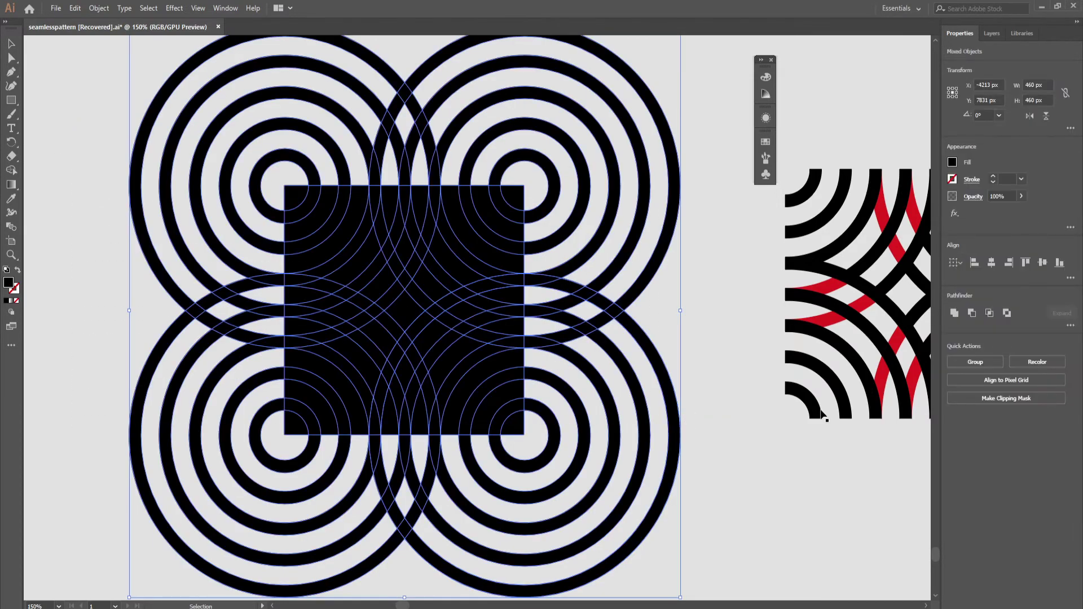
left_click(1070, 326)
left_click(1021, 389)
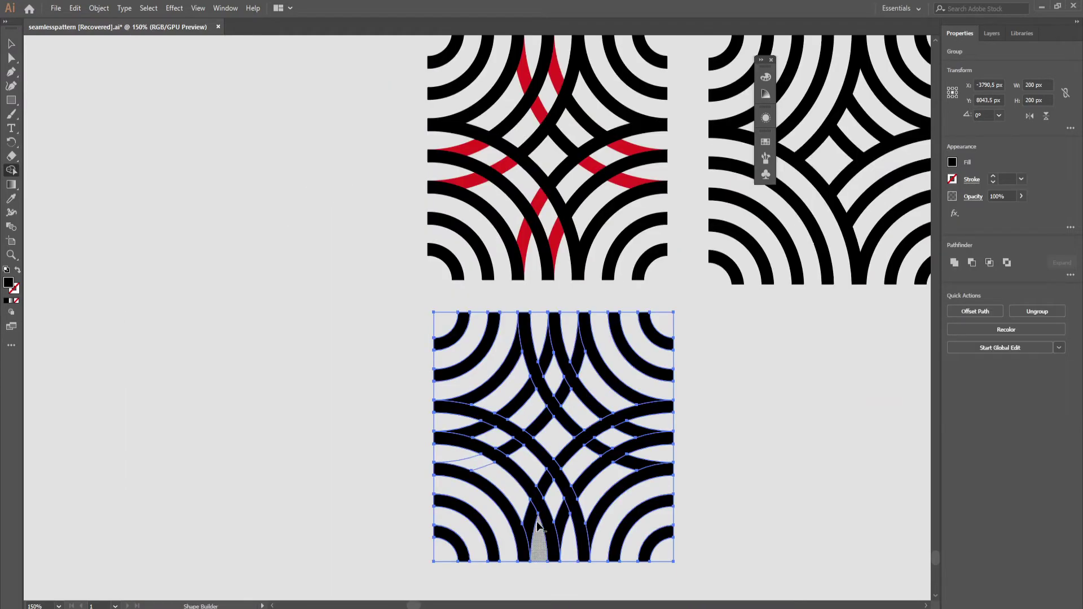
Remove selected arc segments between the crossings of the circle tile with Shape Builder so its bands no longer overlap.
left_click(529, 519, "alt")
left_click(464, 462, "alt")
left_click_drag(459, 423, 510, 447)
left_click_drag(545, 481, 564, 532)
left_click_drag(590, 456, 632, 425)
left_click_drag(621, 468, 664, 452)
left_click_drag(514, 374, 542, 327)
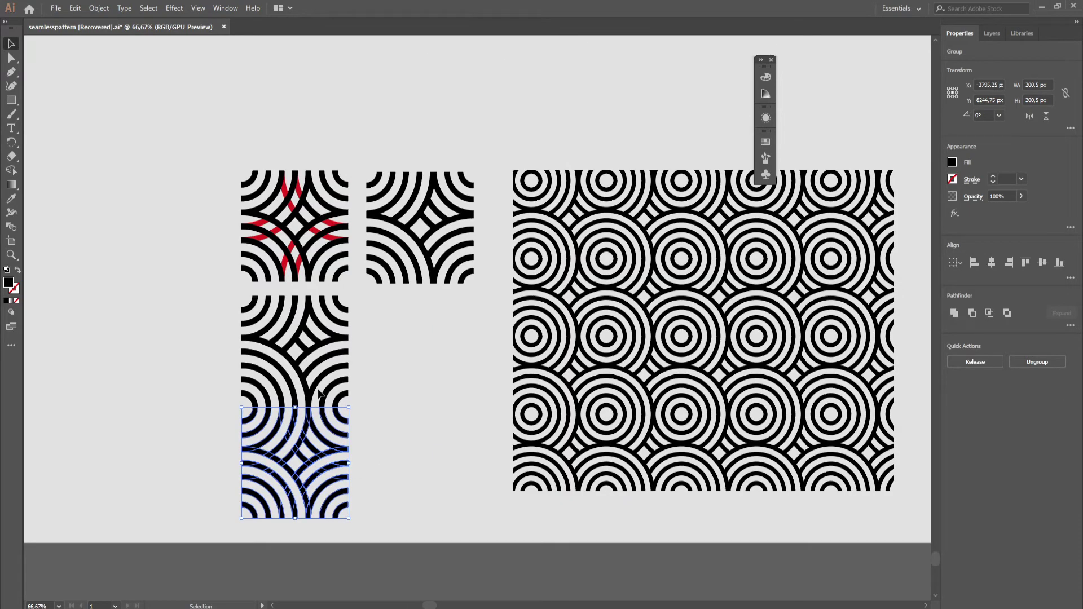
Rotate the lower copy of the circle tile 90° and nudge it up to close the gap with the tile above.
left_click_drag(354, 525, 365, 417)
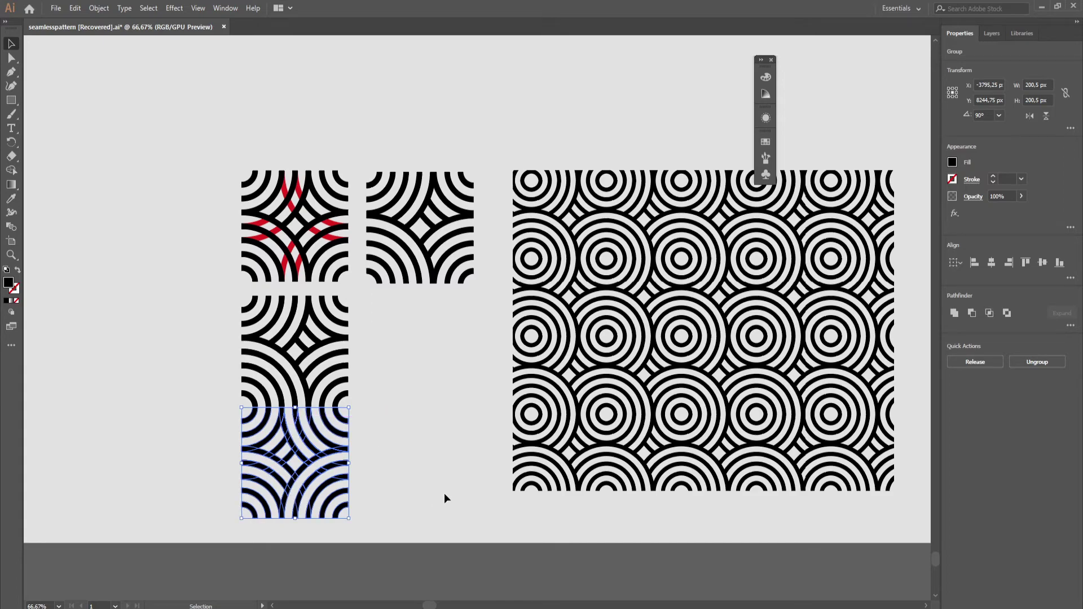
left_click(438, 483)
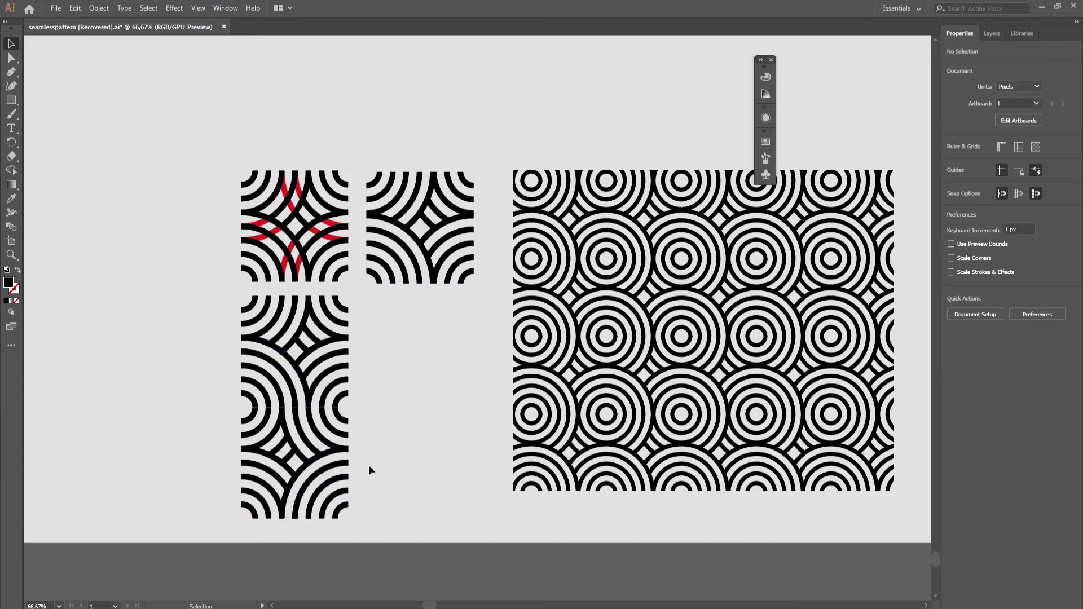
left_click_drag(384, 527, 215, 411)
scroll(259, 415, "up", 7)
left_click_drag(342, 392, 342, 385)
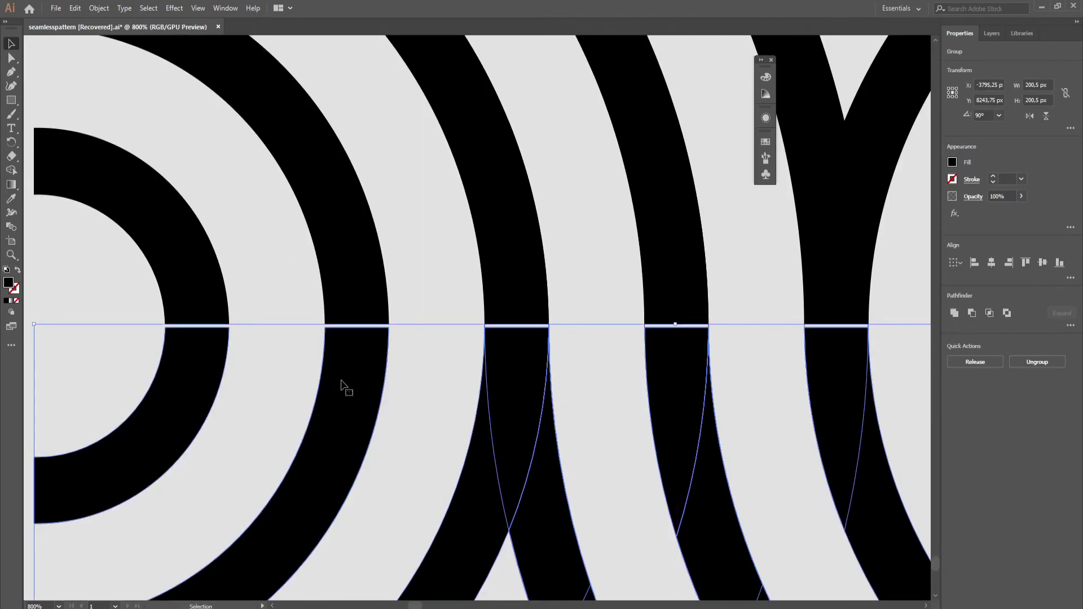
key("Up")
key("Down")
key("Up")
scroll(332, 391, "down", 2)
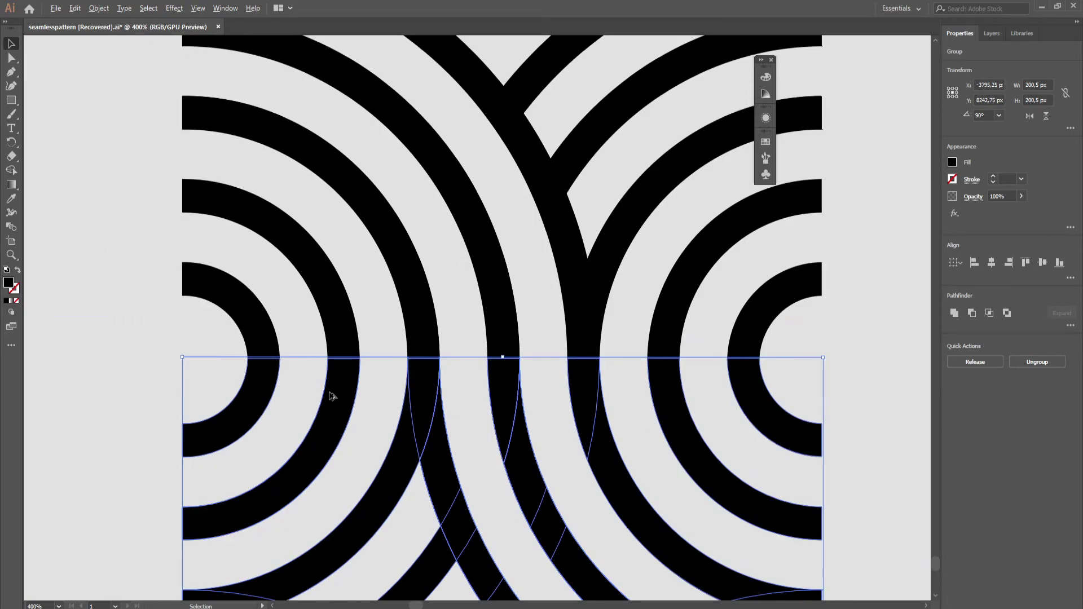
scroll(351, 408, "down", 4)
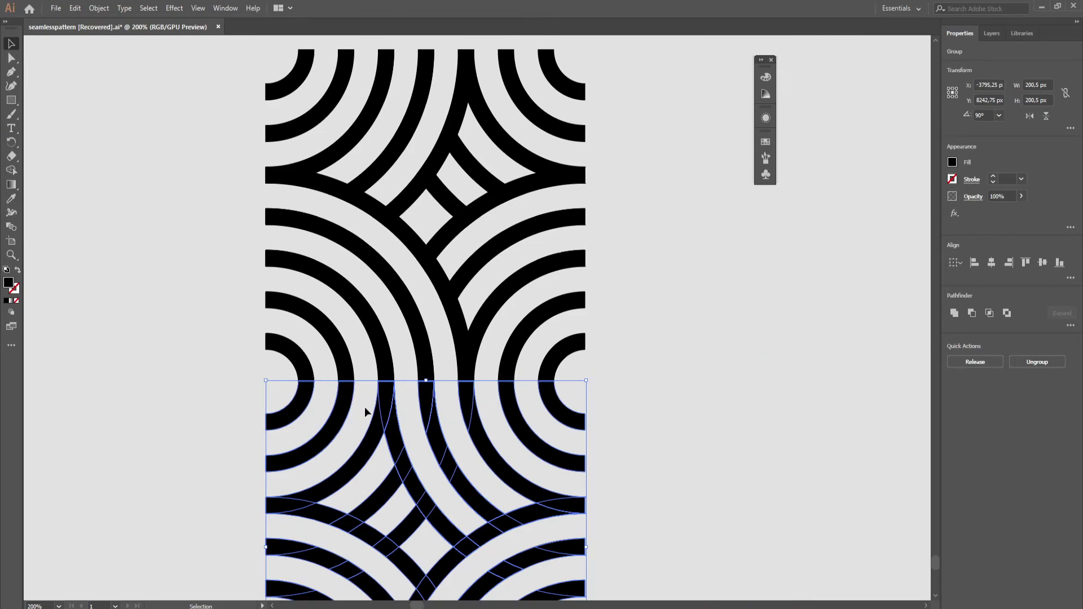
left_click_drag(556, 486, 525, 447)
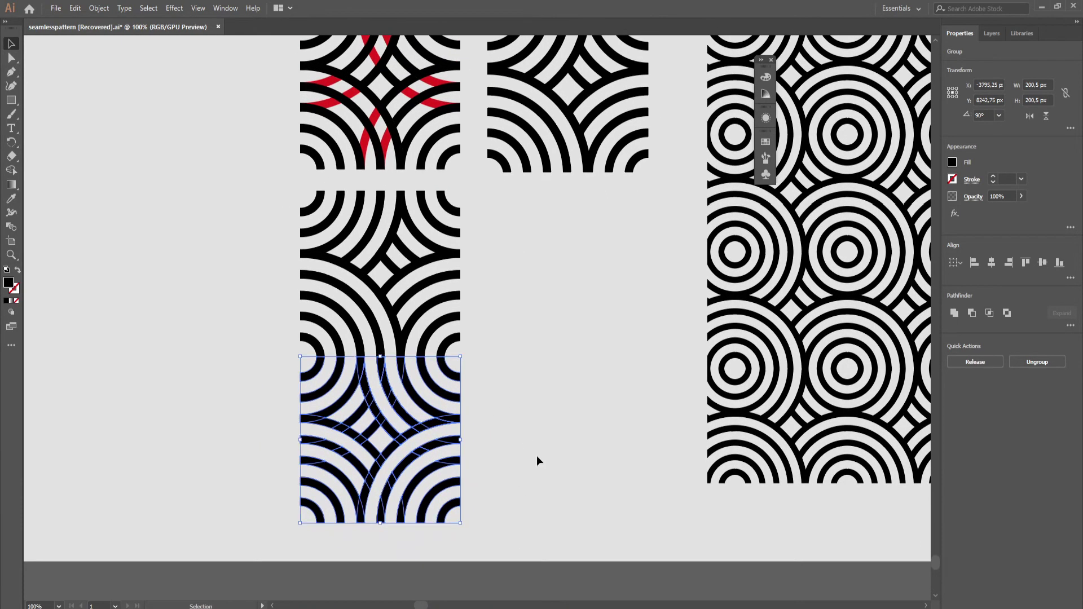